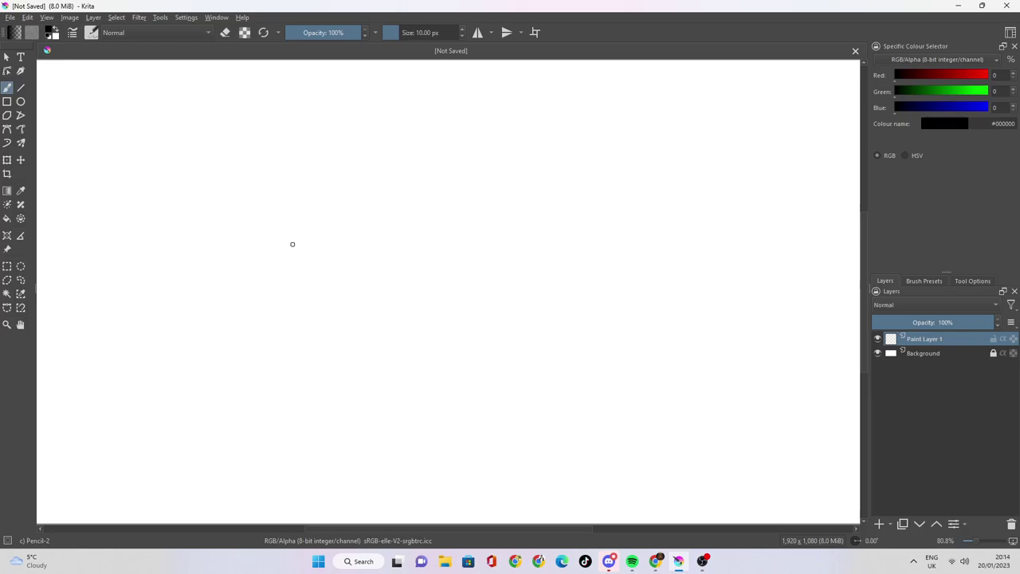
Open File Explorer maximised and browse the Pictures subfolders, including teacher stuff.
left_click(445, 561)
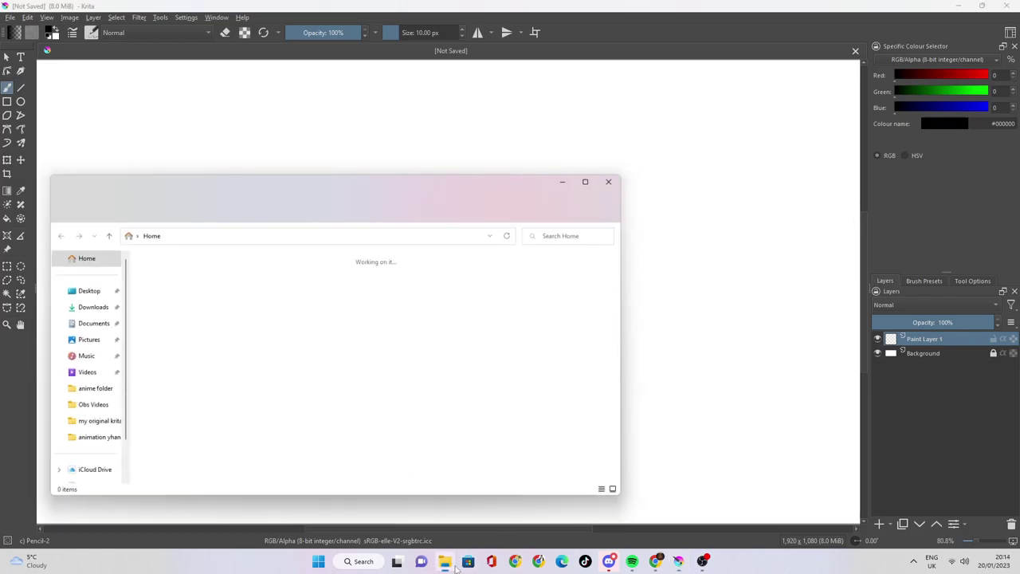
left_click_drag(436, 193, 556, 5)
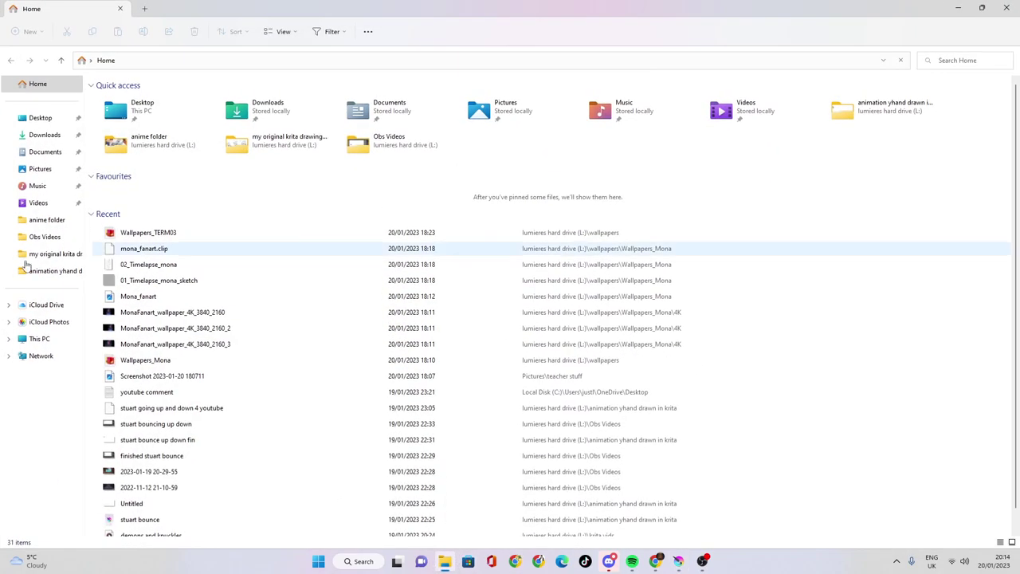
left_click(36, 170)
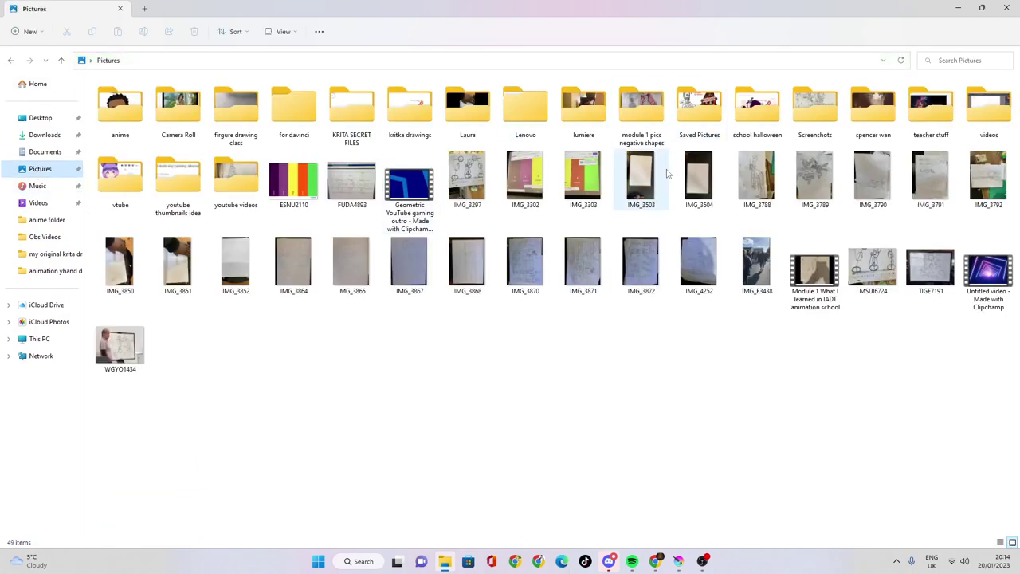
double_click(868, 112)
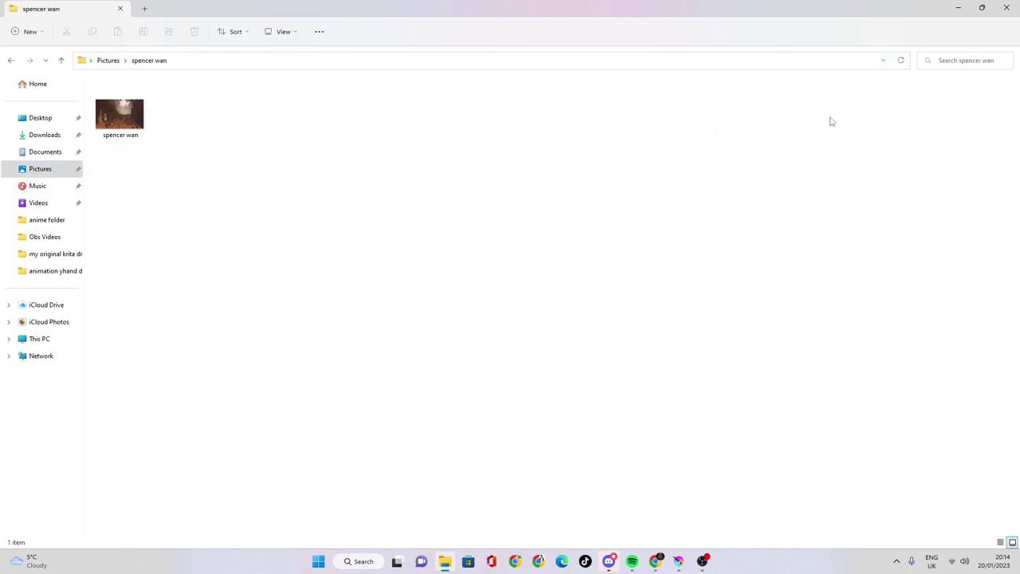
left_click(10, 60)
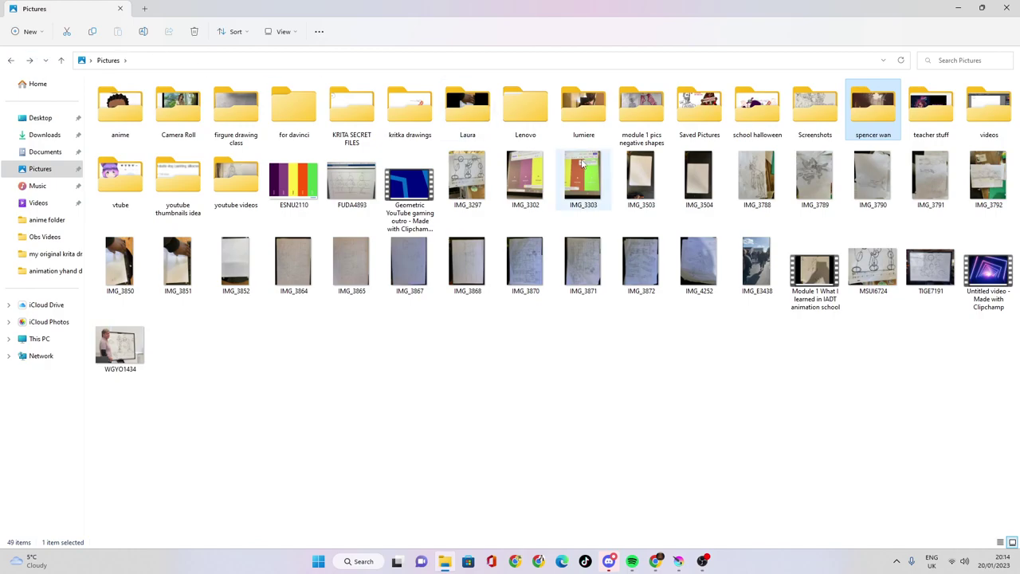
double_click(930, 107)
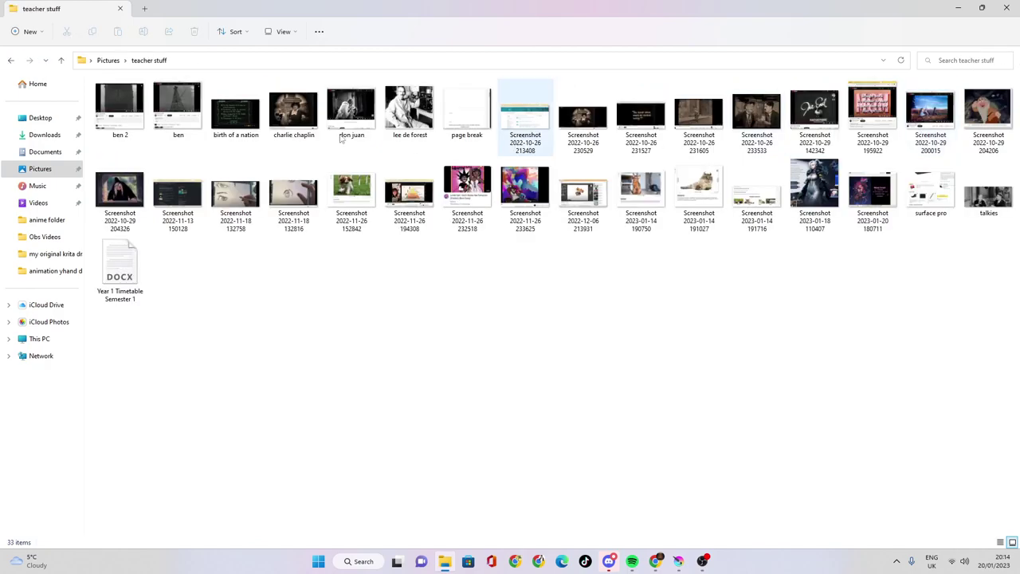
left_click(10, 60)
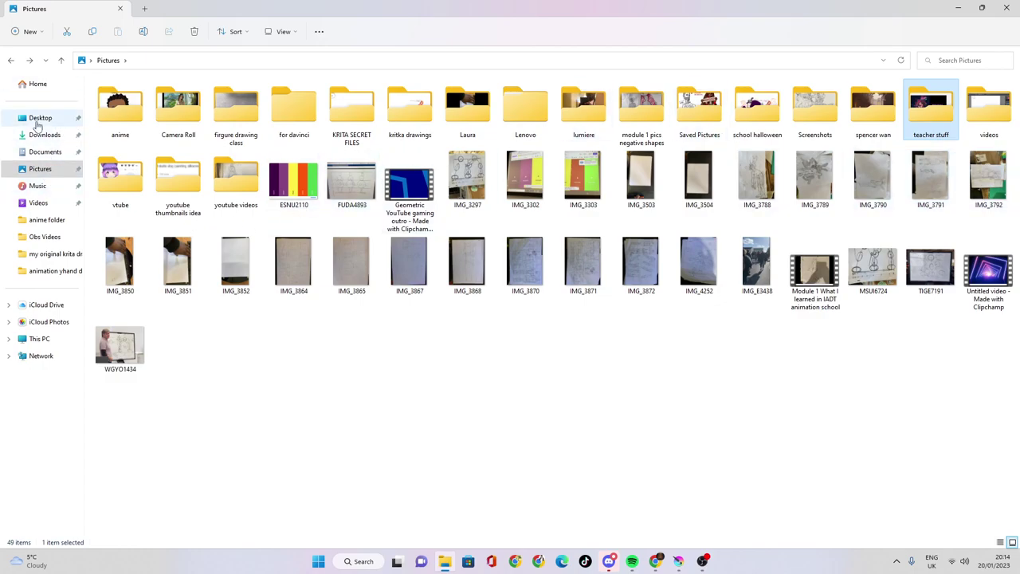
Open the L: hard drive from This PC and scroll through its folder listing.
left_click(38, 120)
left_click(38, 341)
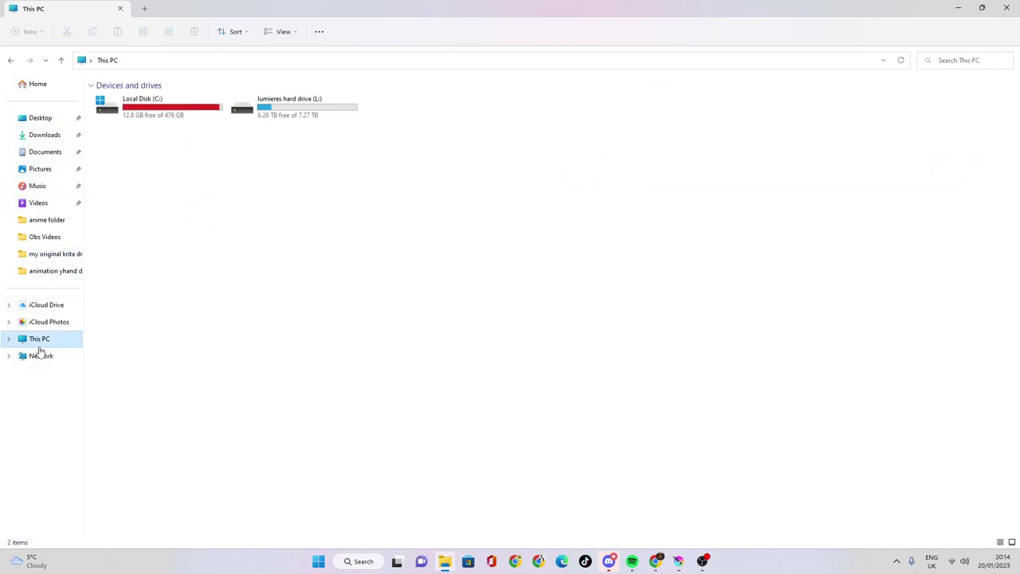
double_click(251, 110)
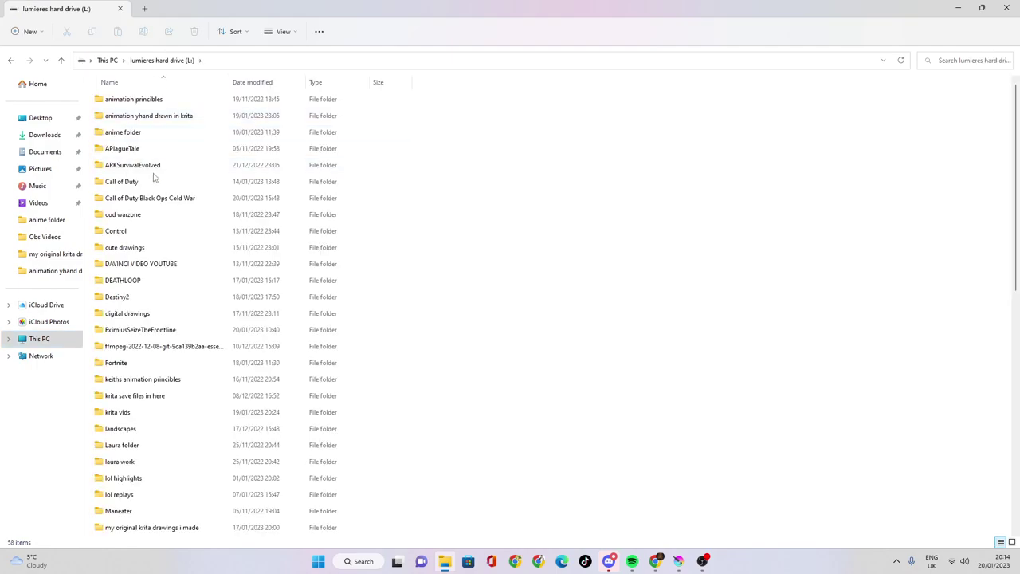
scroll(191, 132, "down", 10)
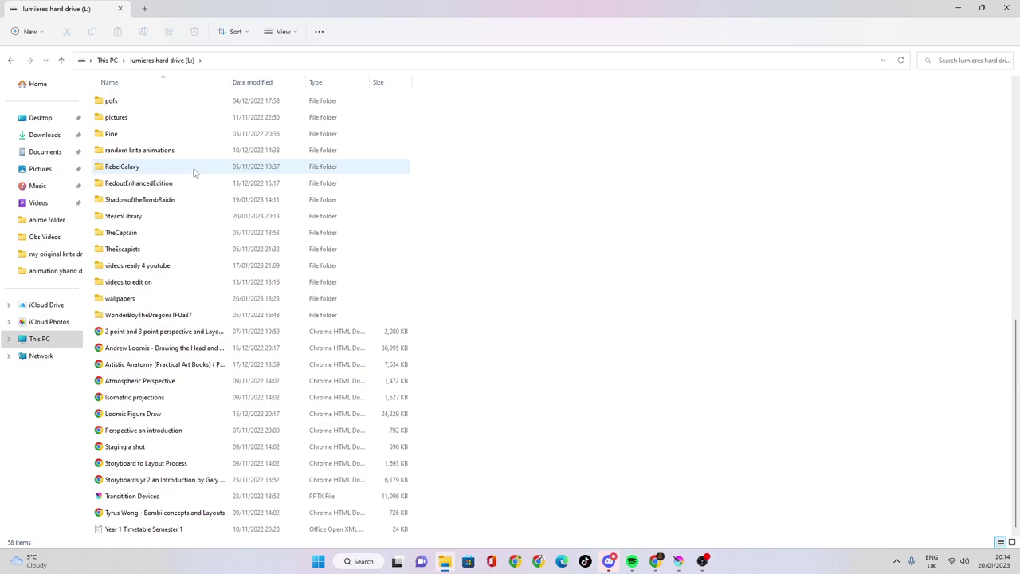
scroll(144, 167, "up", 3)
scroll(144, 159, "up", 7)
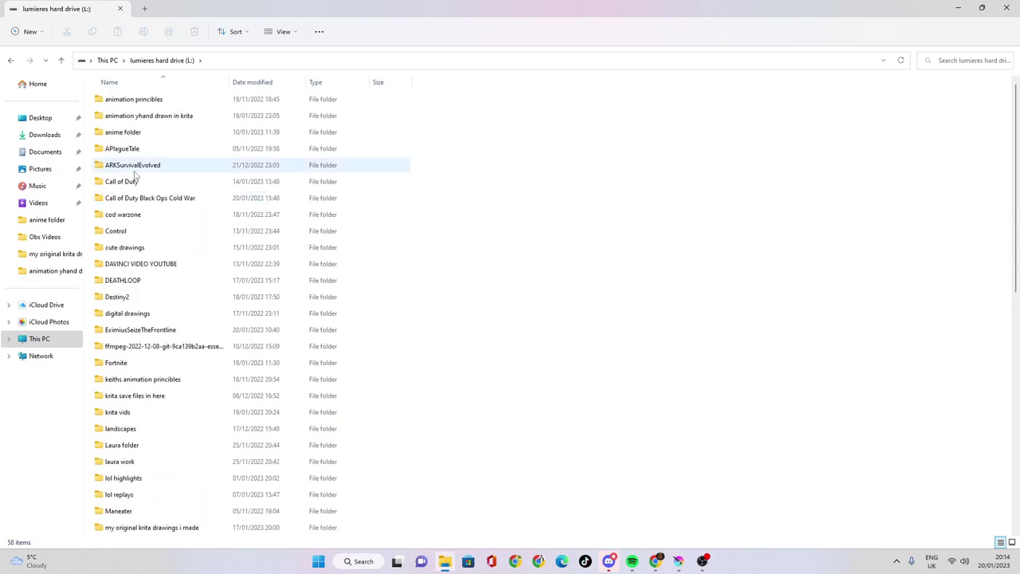
In the anime folder, preview the dark sci-fi artwork and set it as desktop background.
double_click(143, 137)
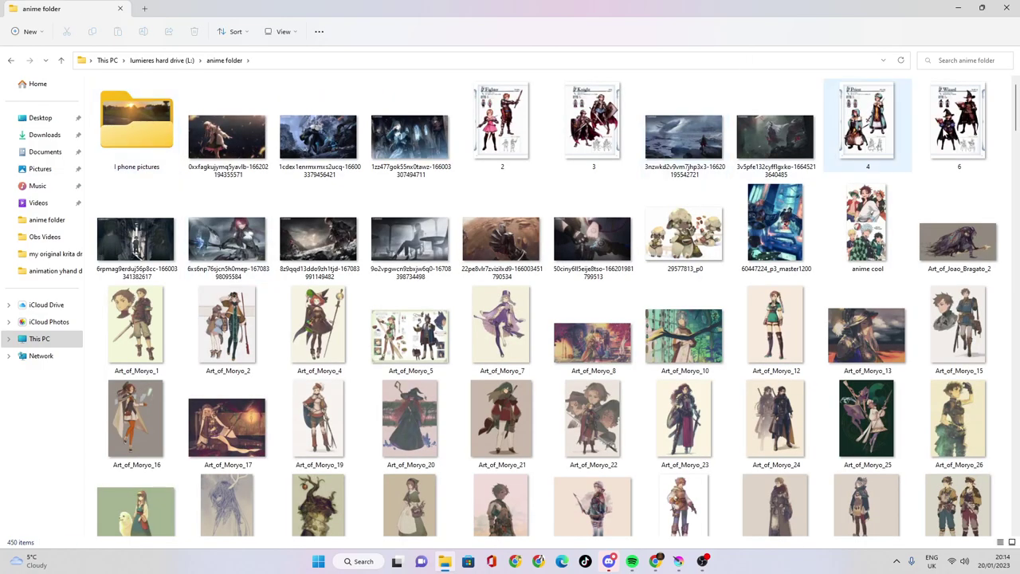
left_click(776, 146)
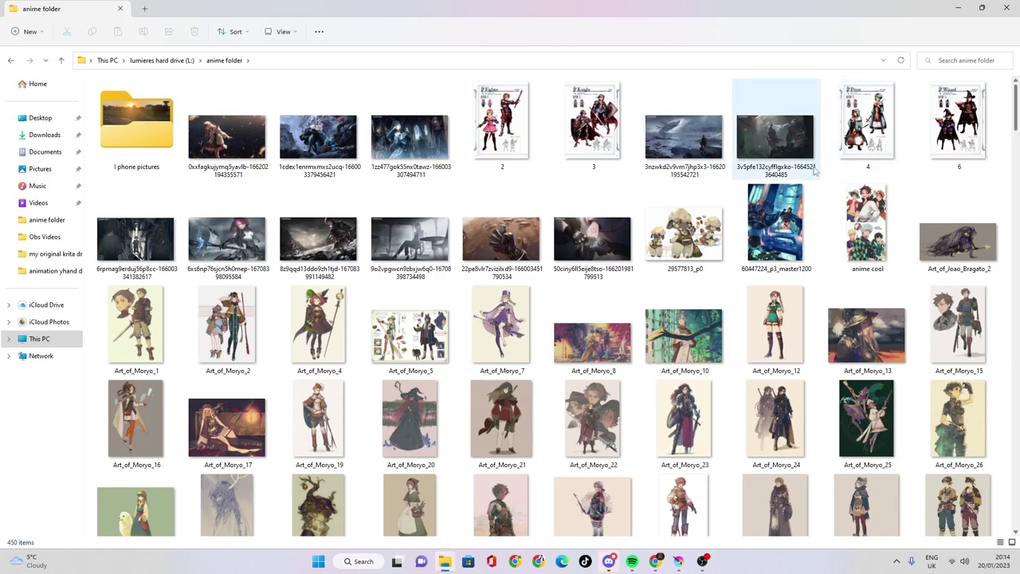
double_click(775, 146)
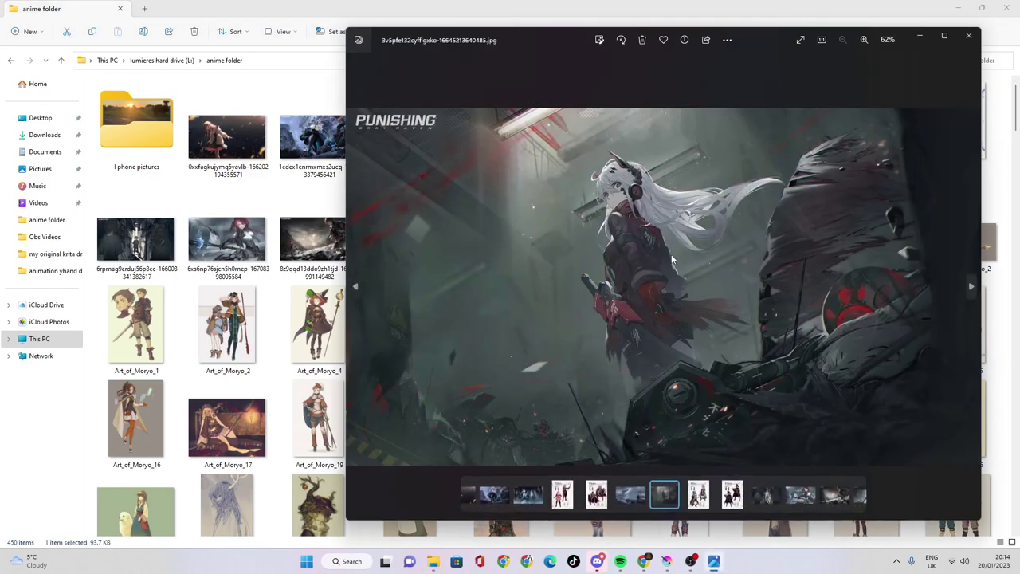
right_click(721, 134)
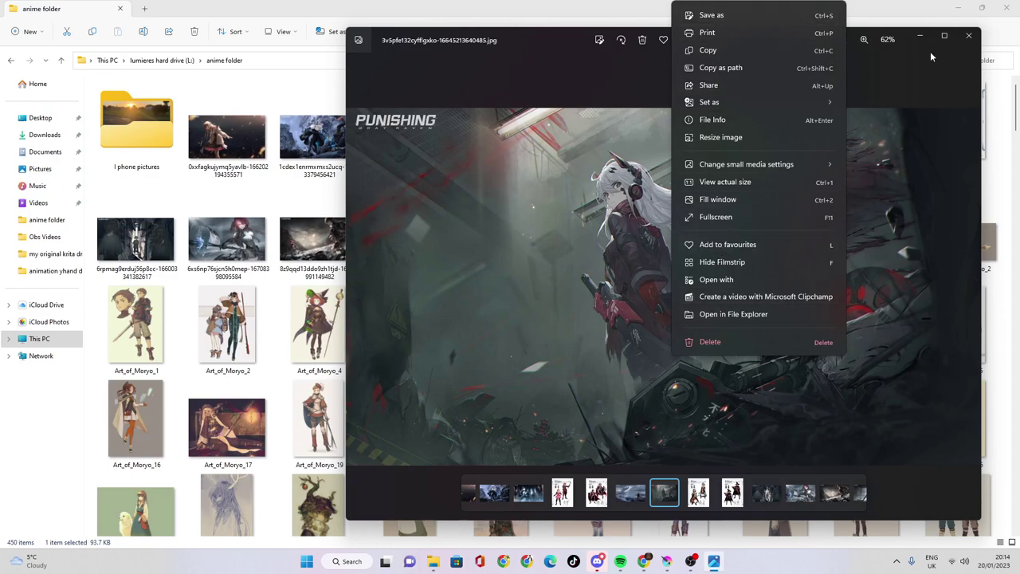
left_click(968, 35)
right_click(762, 156)
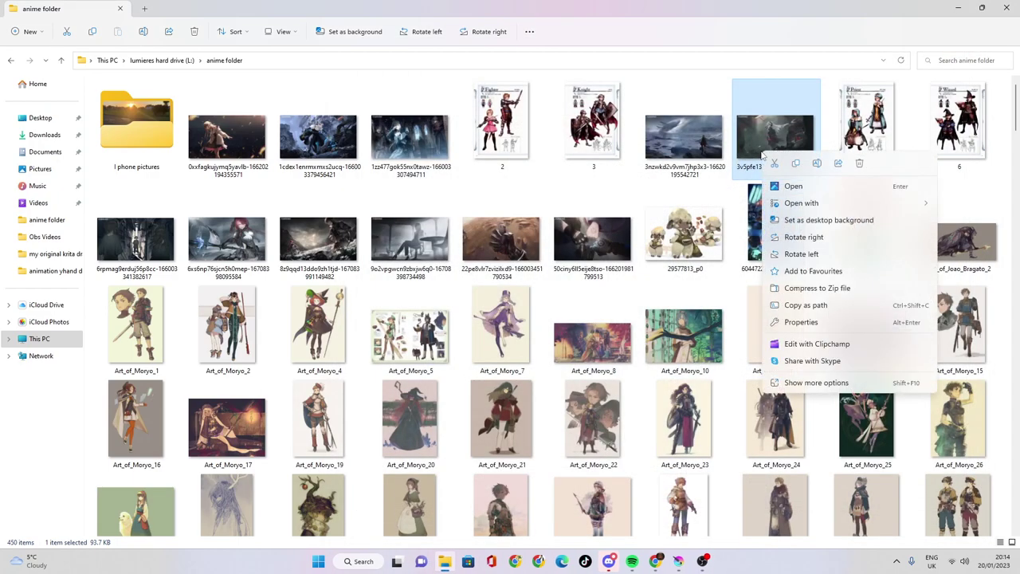
left_click(828, 220)
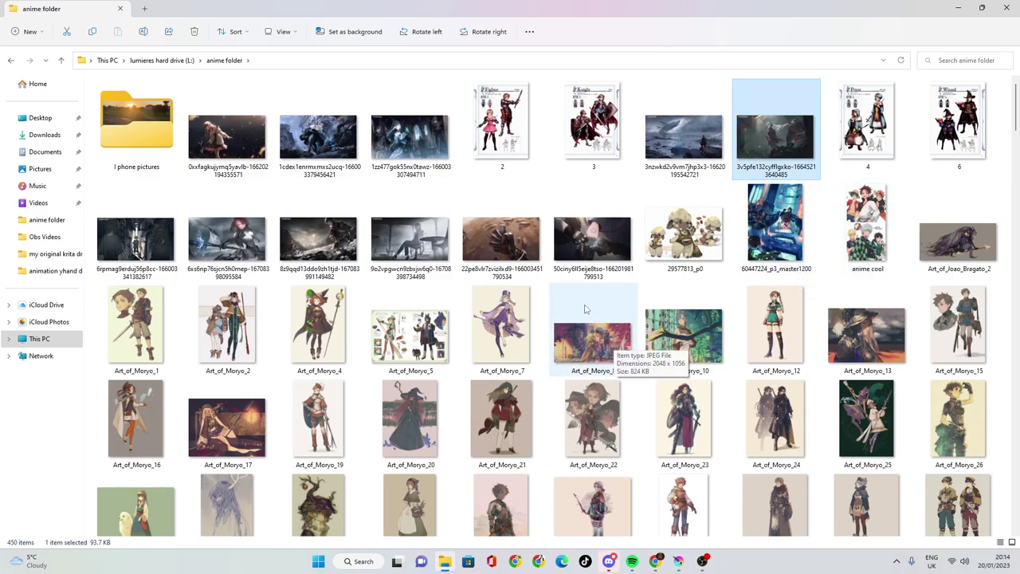
Set Art_of_Shih_Sawana_16 as the desktop background and close File Explorer.
scroll(584, 309, "down", 15)
scroll(580, 293, "up", 8)
scroll(580, 293, "down", 10)
scroll(578, 291, "up", 7)
scroll(577, 291, "up", 3)
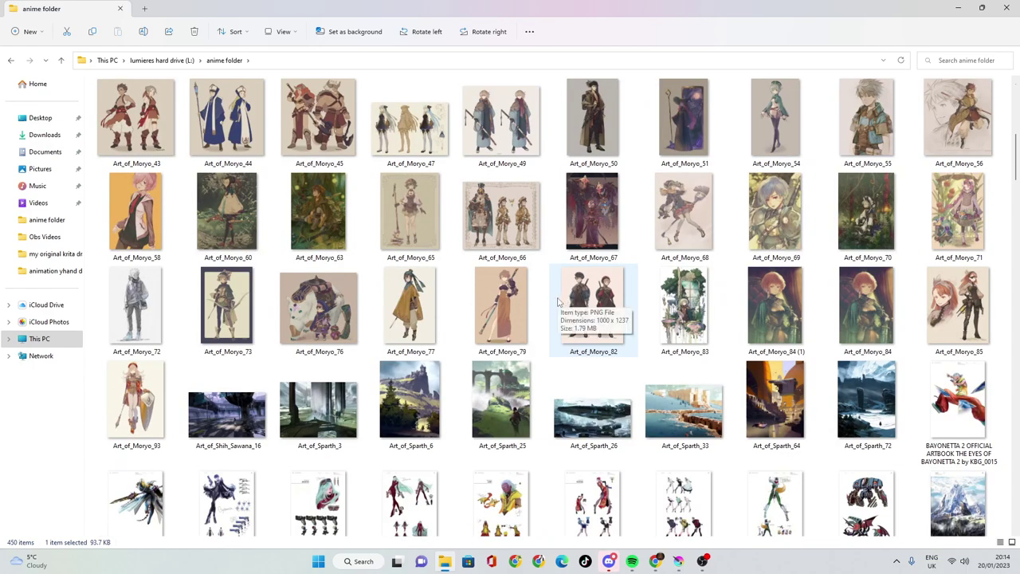
left_click(319, 431)
right_click(319, 431)
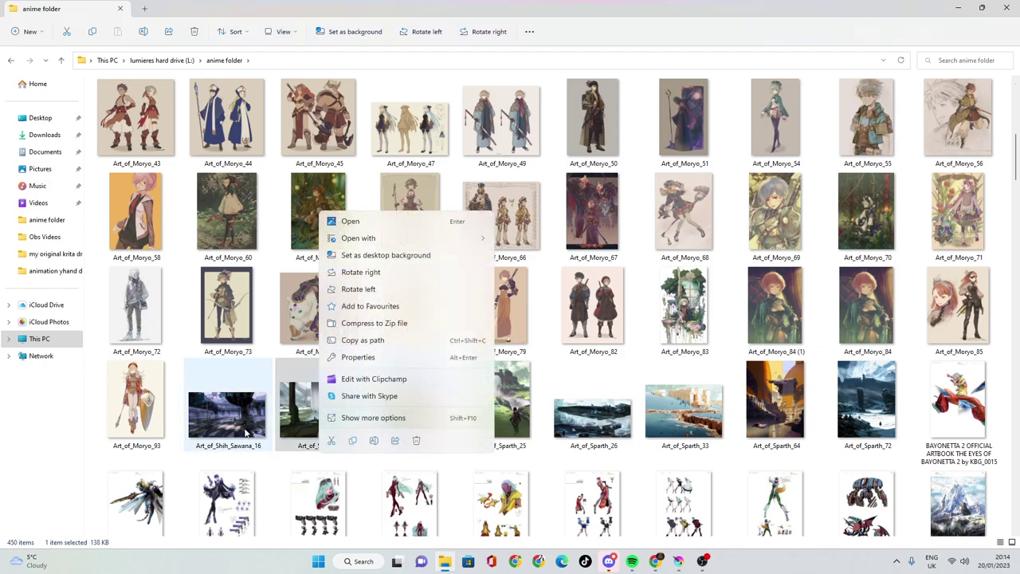
right_click(236, 418)
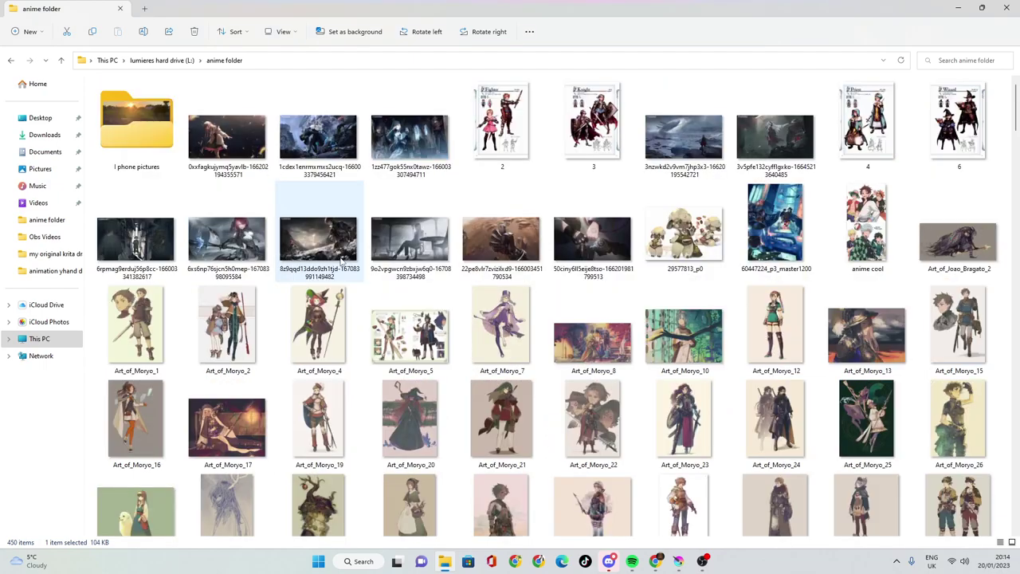
left_click(1006, 7)
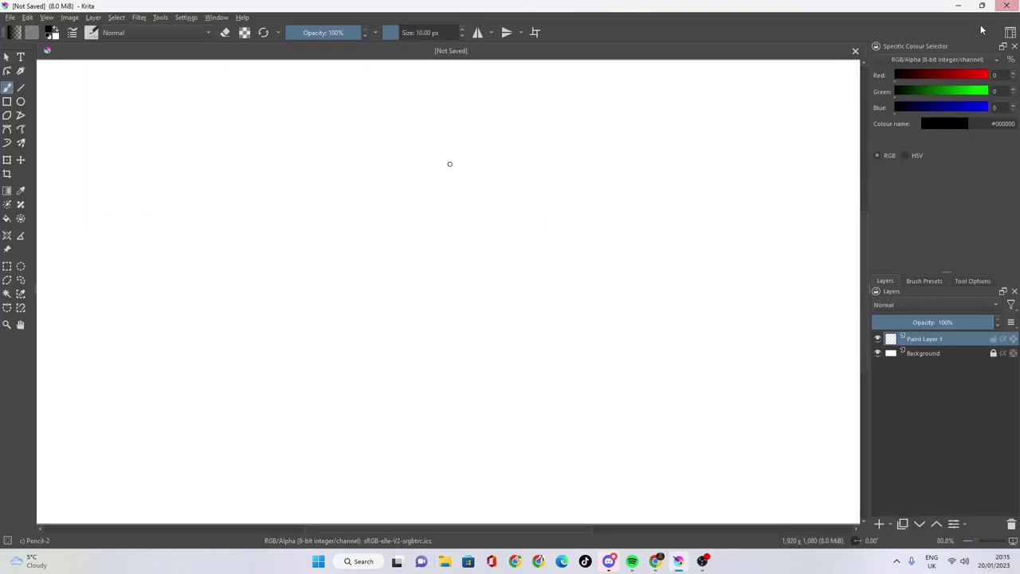
Minimise Krita and the YouTube browser window, then open File Explorer at Home.
left_click(957, 6)
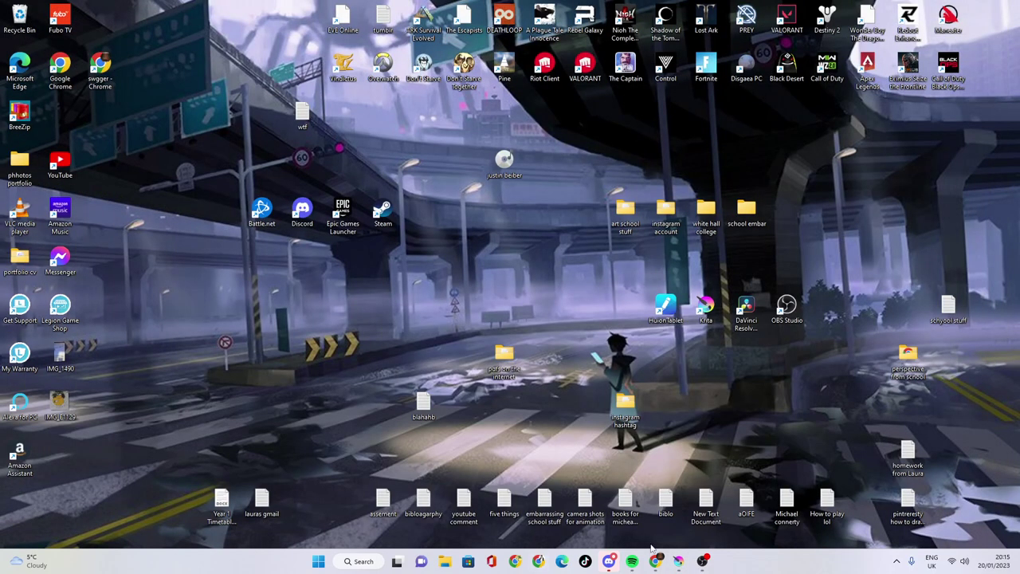
mouse_move(655, 557)
left_click(682, 531)
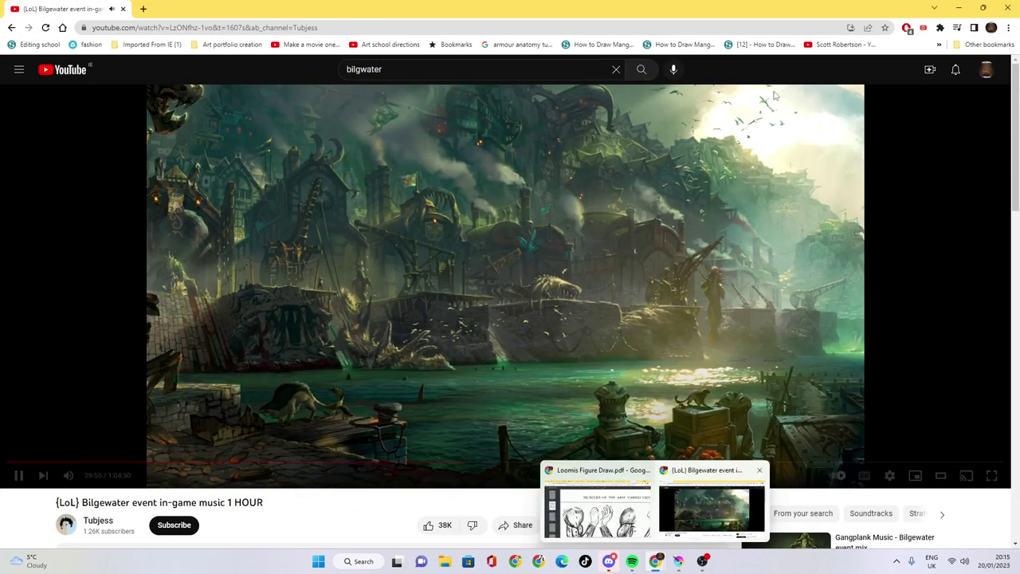
left_click(959, 7)
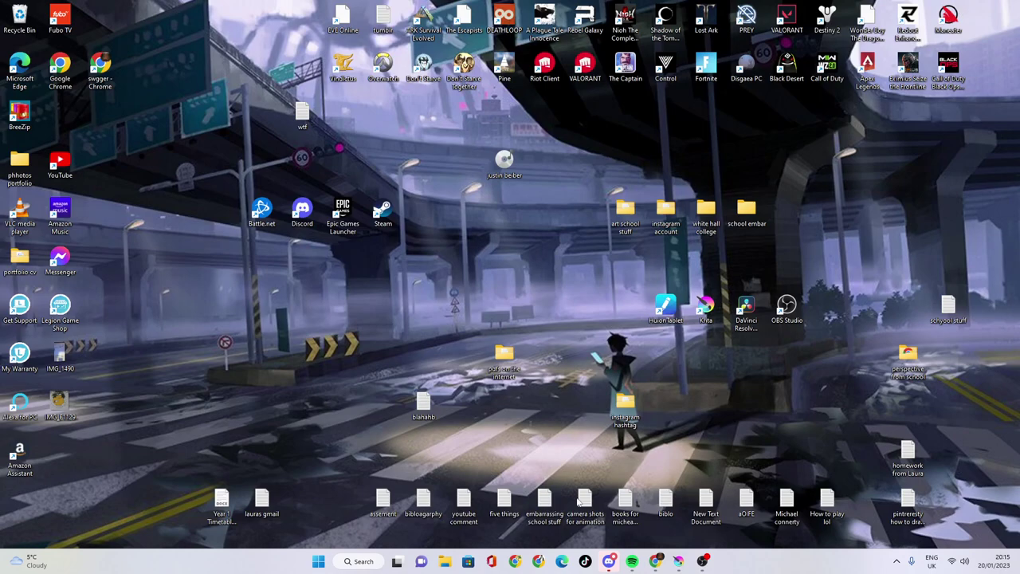
left_click(445, 563)
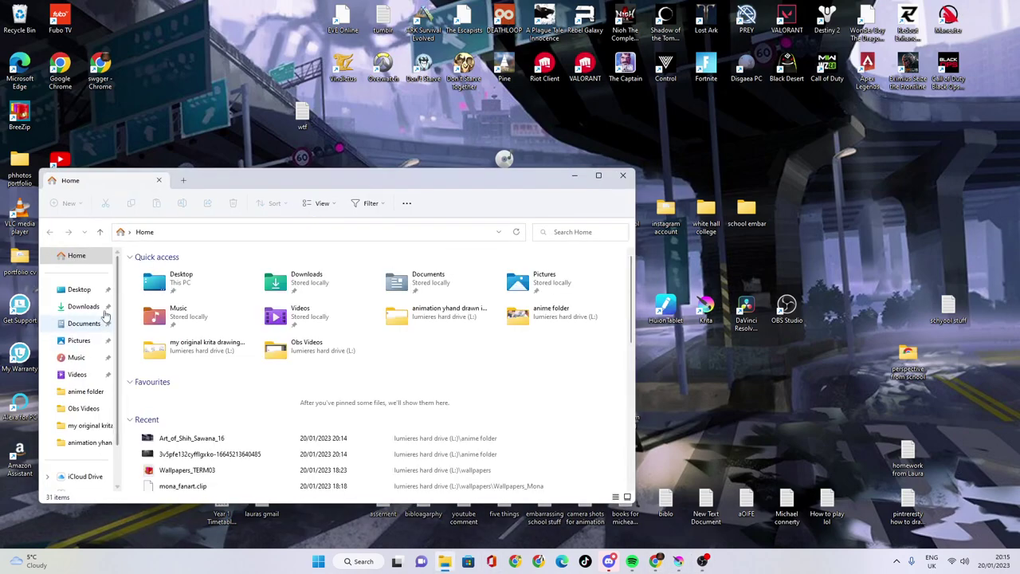
Open the anime folder and set the dark battle image as wallpaper.
left_click(86, 393)
right_click(414, 333)
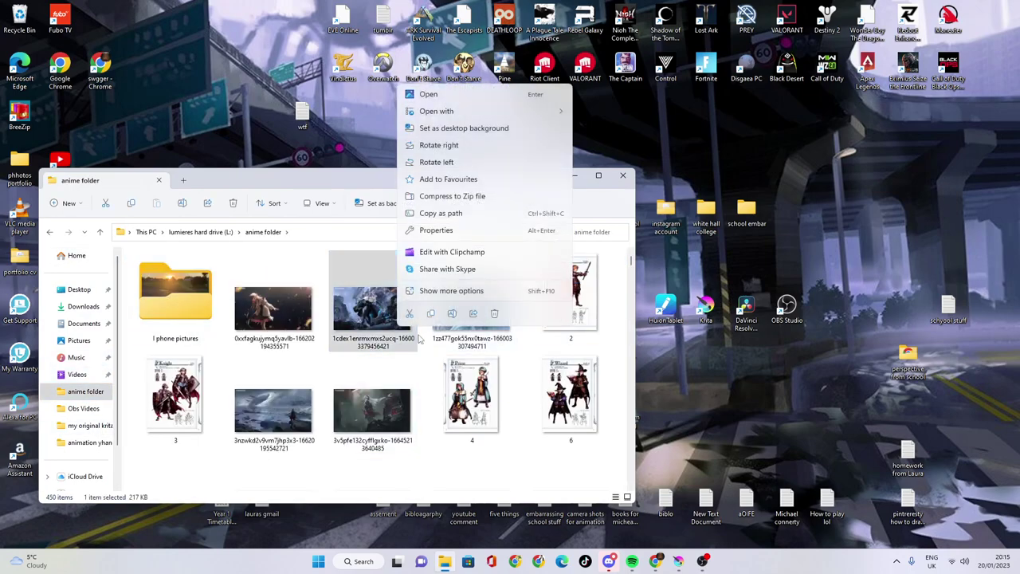
left_click(456, 134)
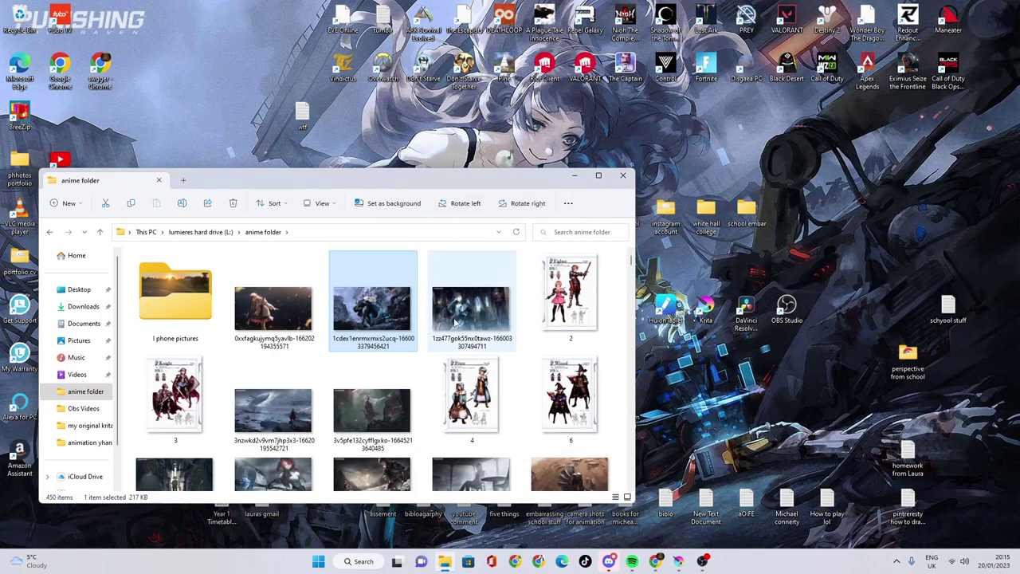
Scroll further down the anime folder and set the woman portrait image as wallpaper.
scroll(466, 319, "down", 1)
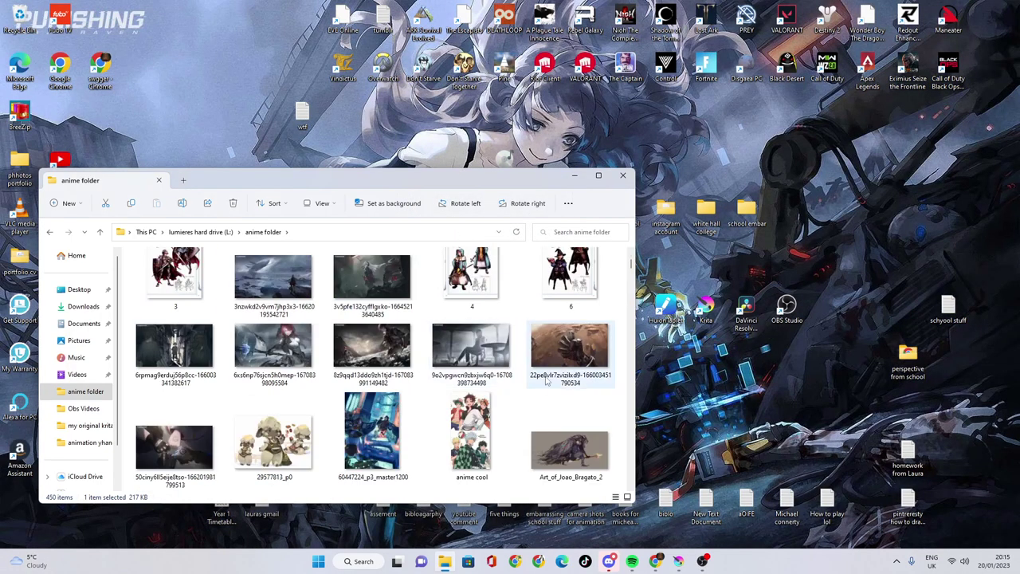
scroll(474, 351, "down", 5)
scroll(476, 372, "down", 10)
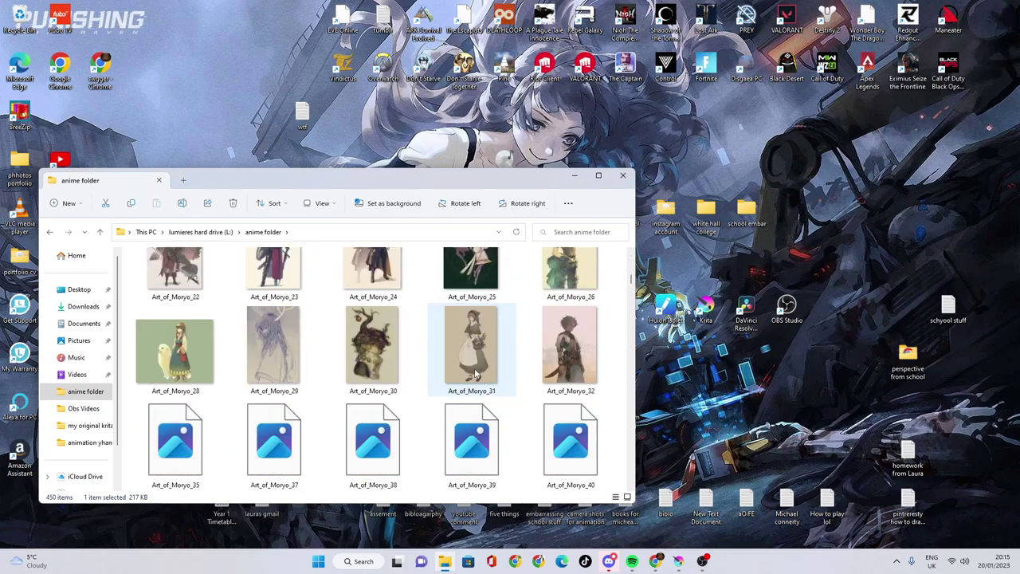
scroll(475, 384, "down", 5)
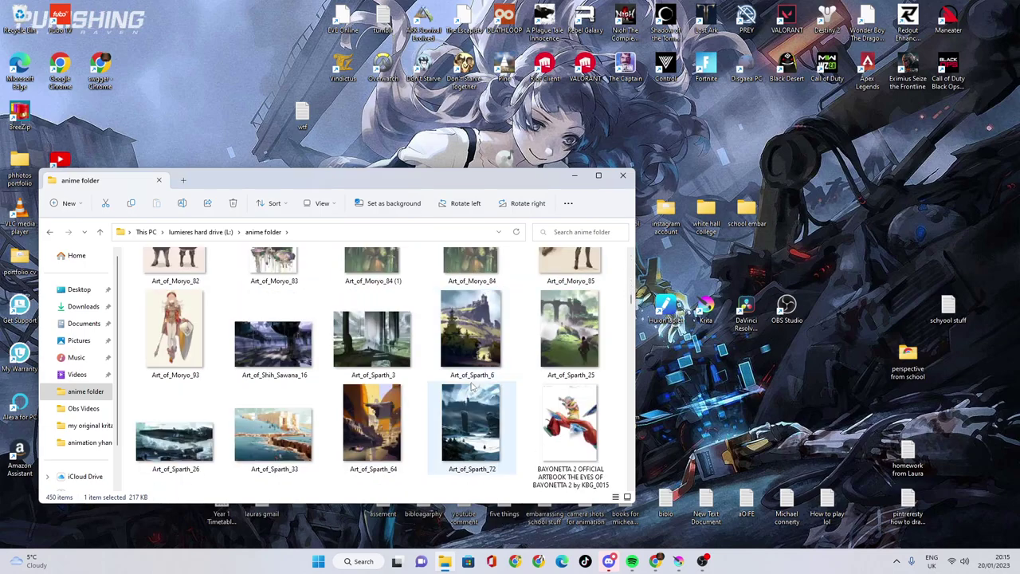
scroll(470, 386, "down", 2)
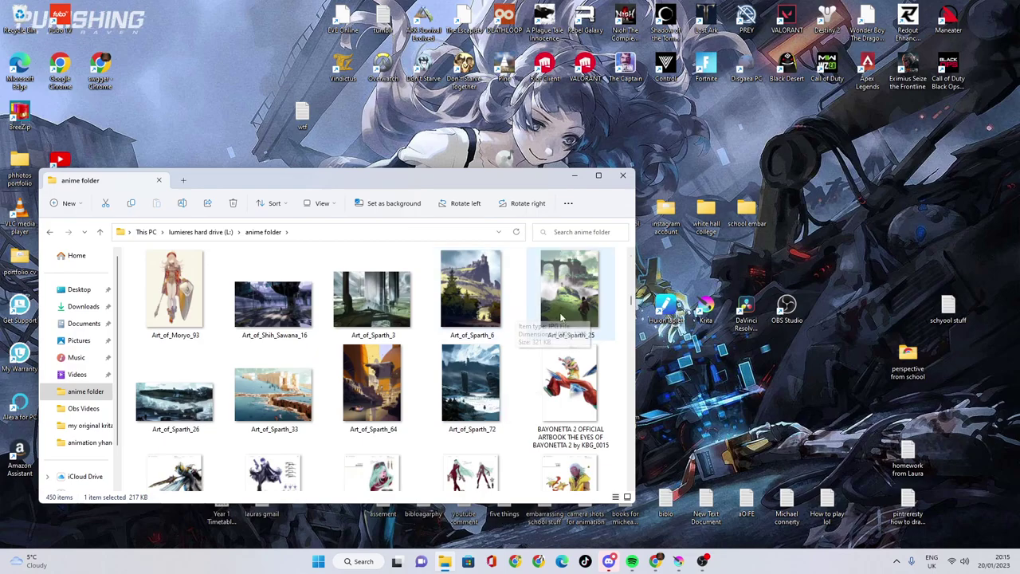
scroll(550, 349, "down", 5)
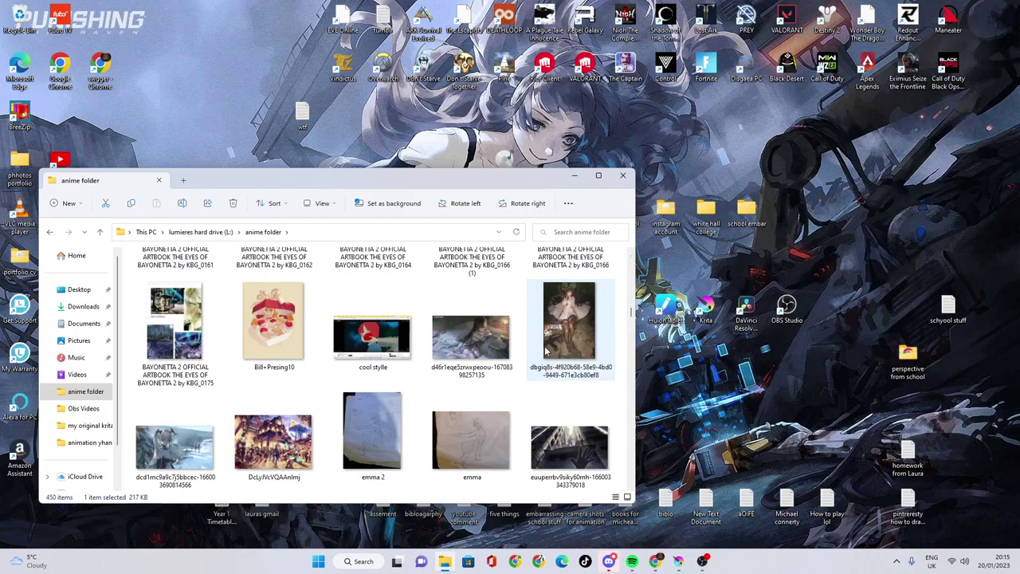
scroll(548, 350, "down", 3)
scroll(547, 350, "up", 2)
left_click(567, 300)
right_click(567, 299)
left_click(617, 125)
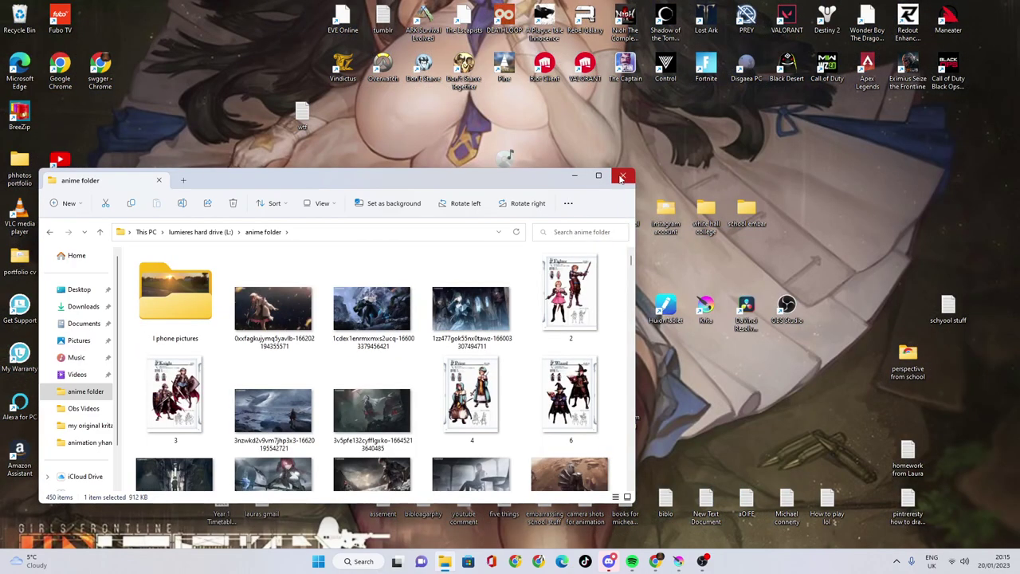
Close the anime folder and reopen it from a fresh File Explorer Home window.
left_click(622, 176)
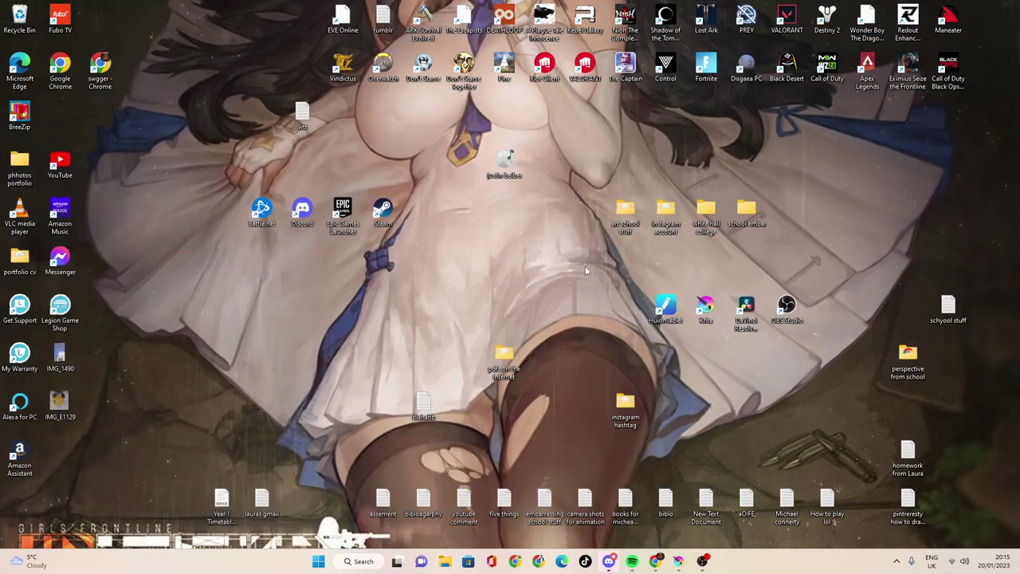
left_click(445, 560)
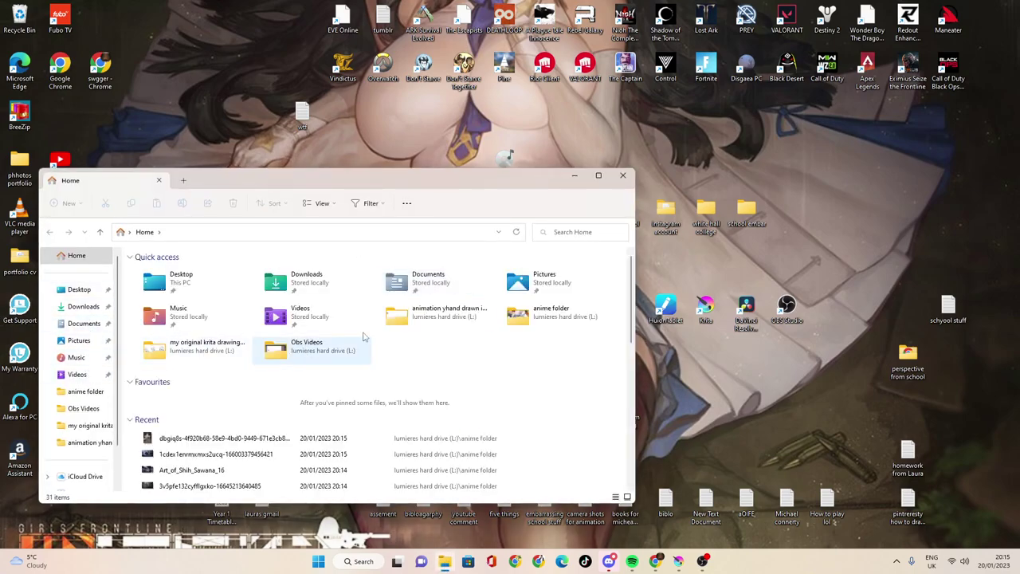
double_click(511, 319)
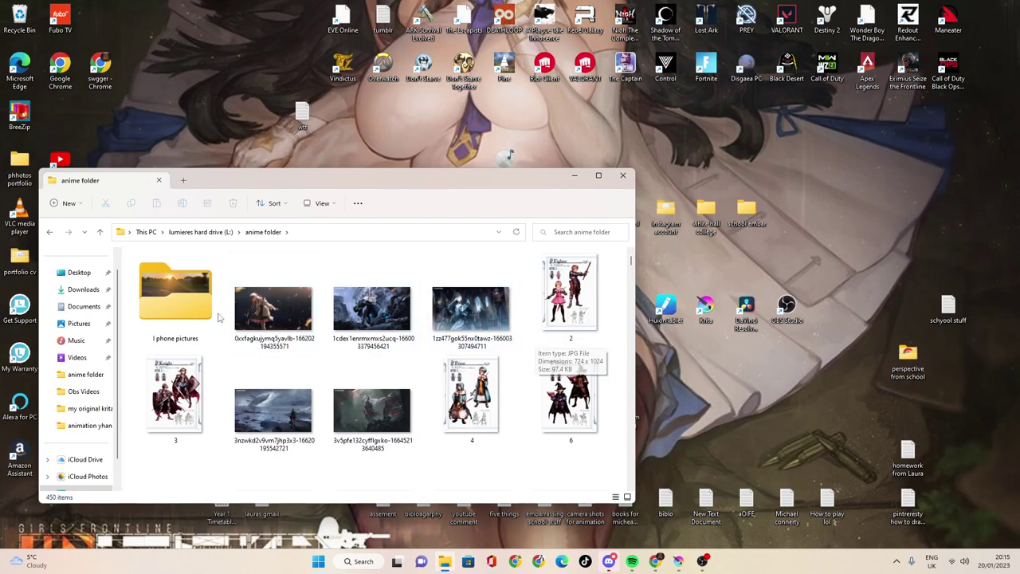
left_click(624, 176)
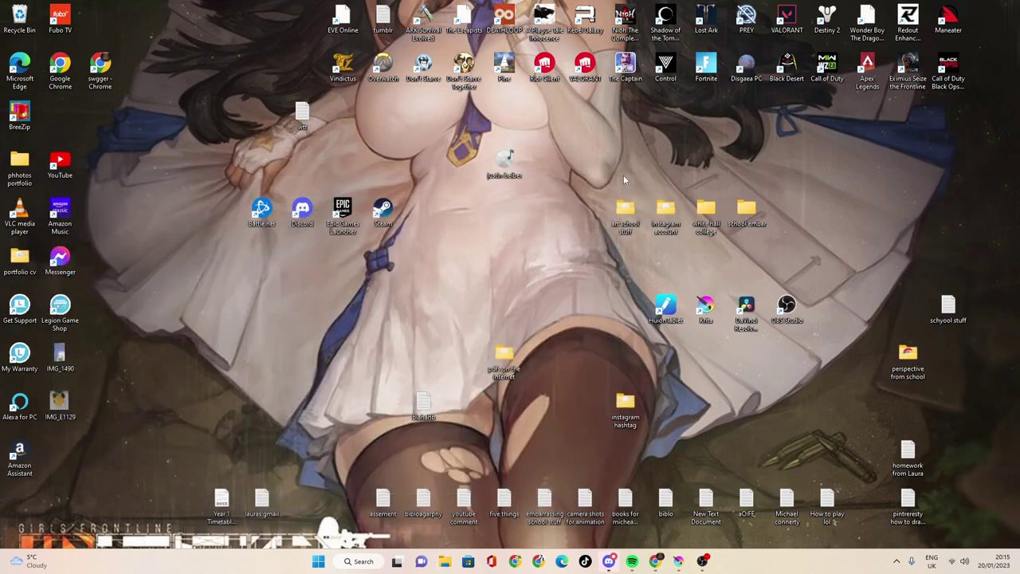
left_click(445, 561)
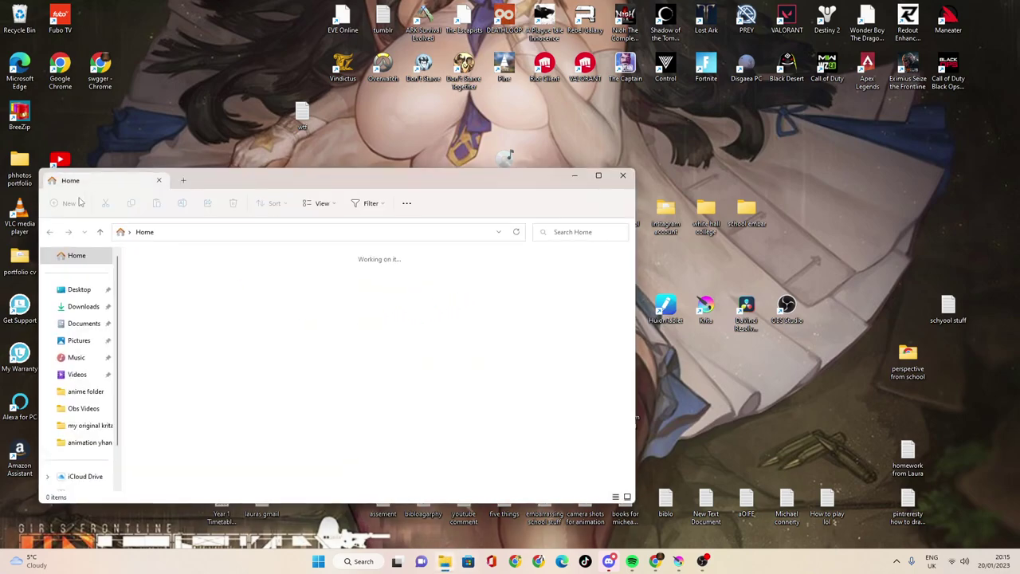
left_click(542, 317)
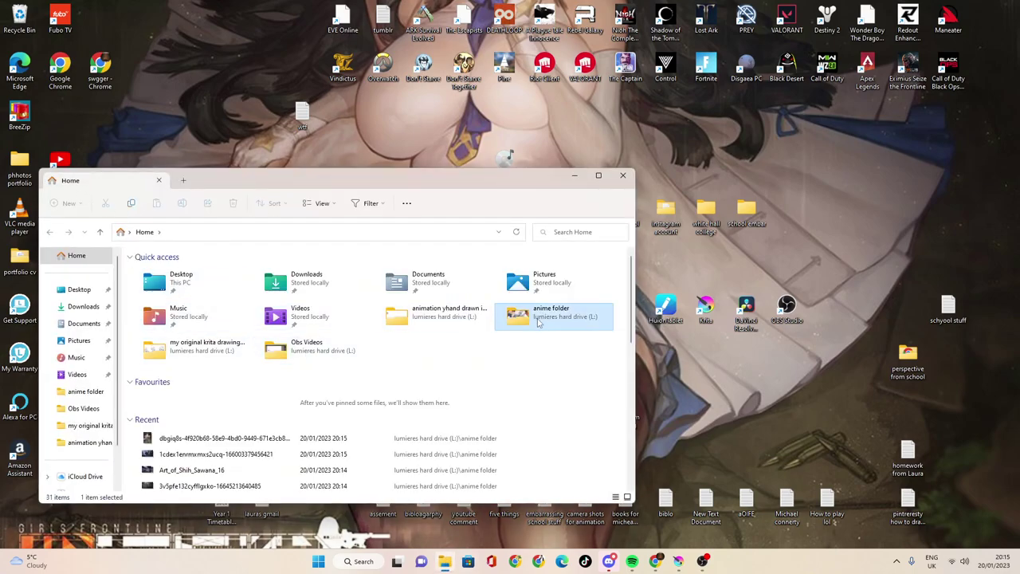
double_click(539, 320)
Try the dark blue figure and dark battle images, settle on the snowy landscape, then close Explorer.
right_click(498, 326)
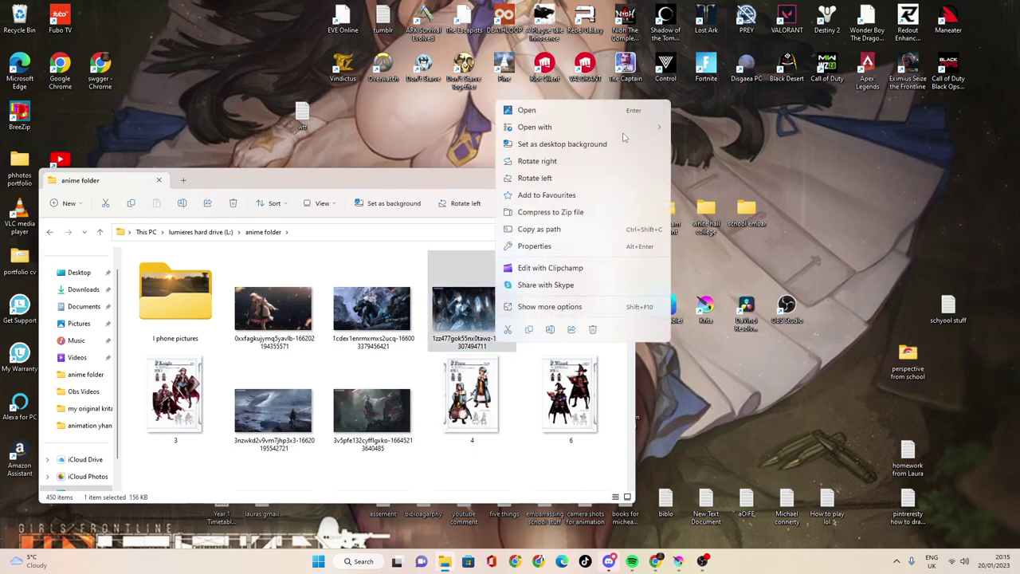
left_click(571, 143)
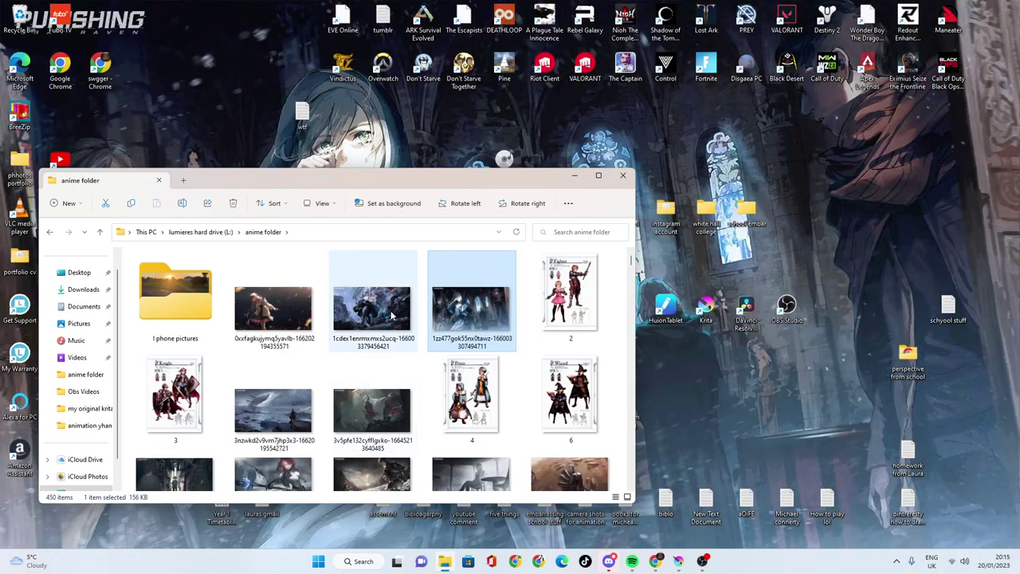
right_click(392, 317)
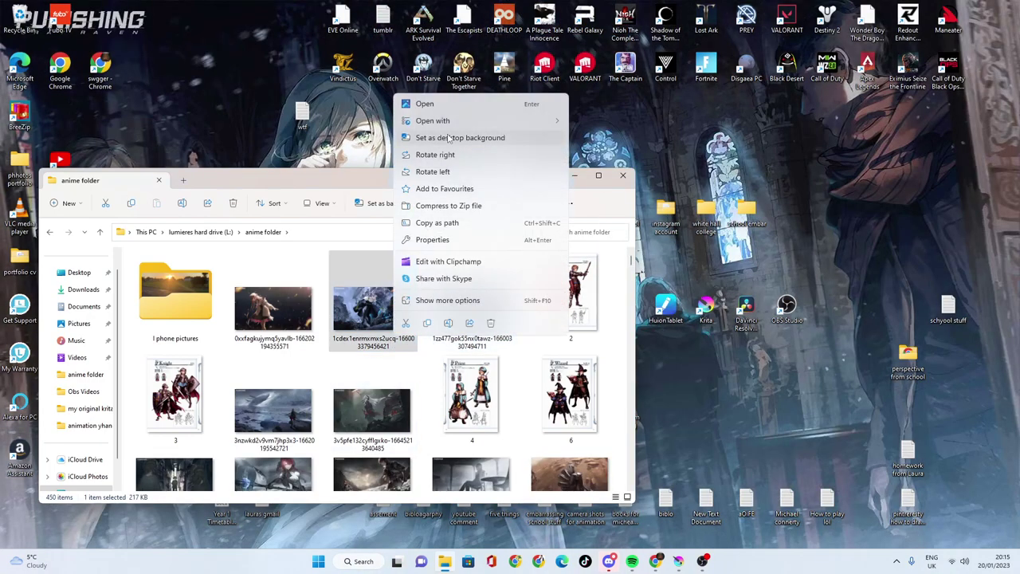
left_click(449, 135)
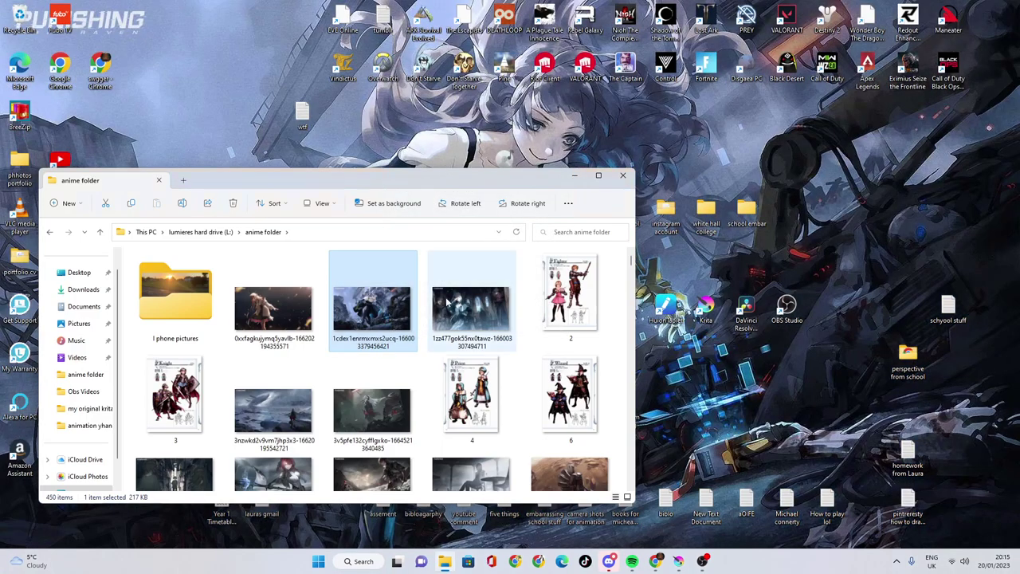
right_click(450, 321)
right_click(269, 431)
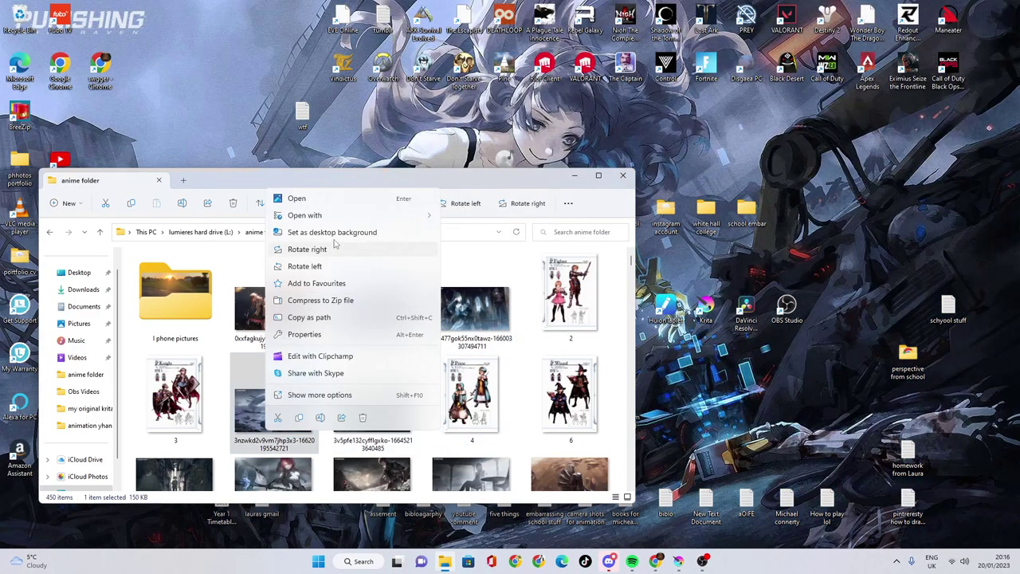
left_click(338, 233)
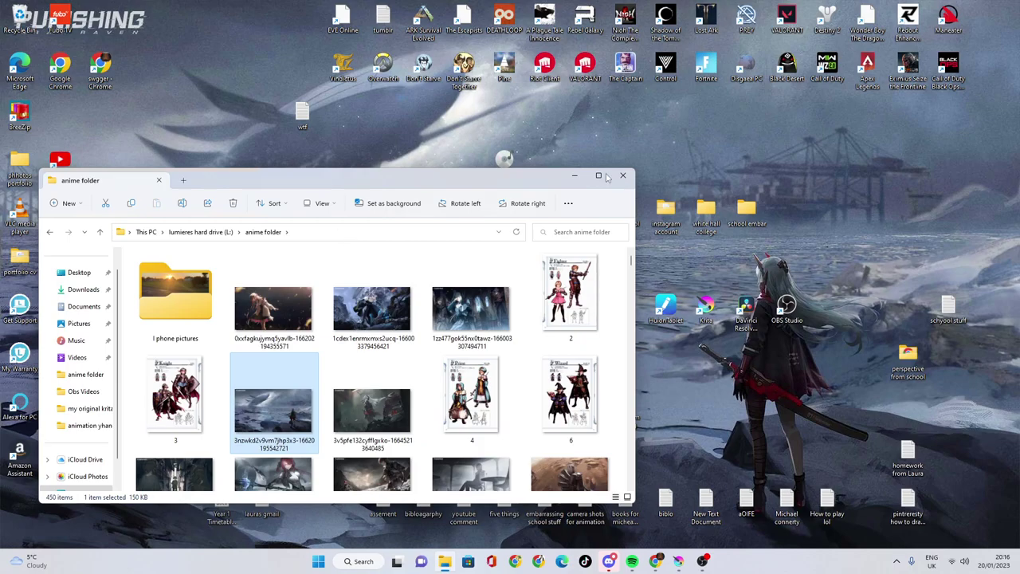
left_click(621, 177)
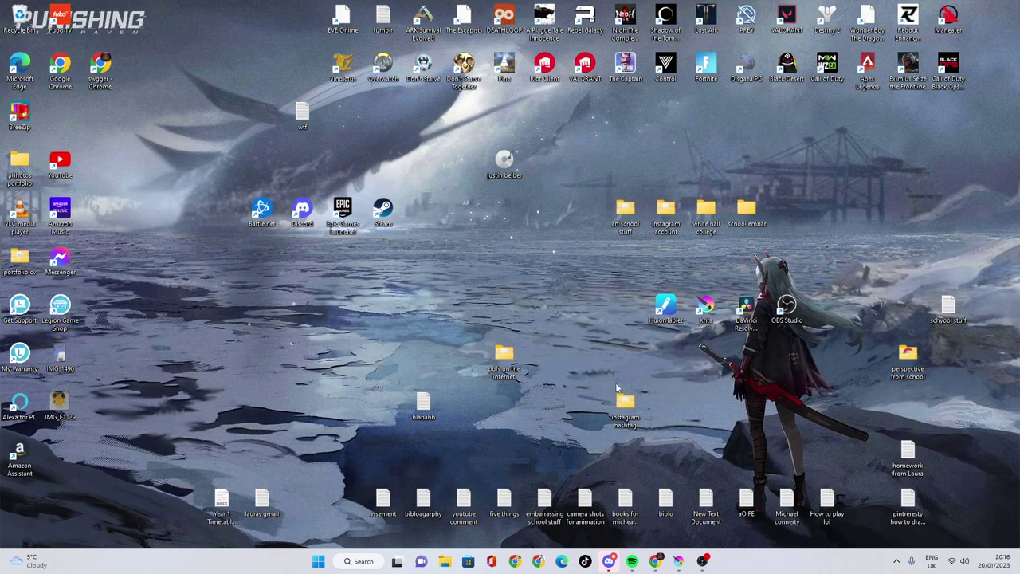
Bring Krita back to the front, showing its blank unsaved canvas.
left_click(679, 561)
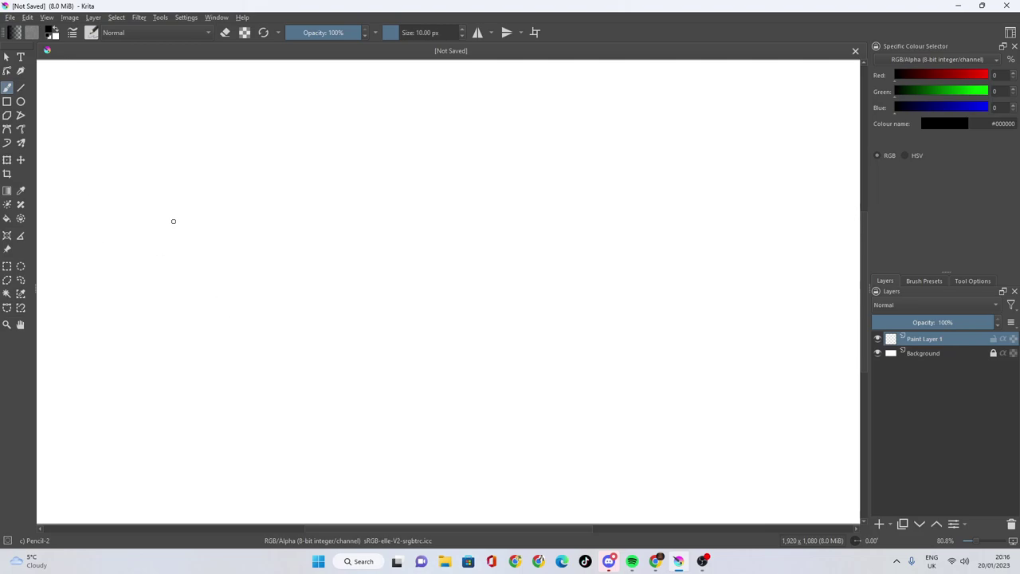
Sketch the head oval with a face guideline, a feature mark and an ear on the left.
mouse_move(171, 147)
left_mouse_down()
mouse_move(192, 226)
mouse_move(169, 168)
mouse_move(173, 147)
mouse_move(152, 185)
mouse_move(168, 148)
mouse_move(157, 189)
mouse_move(169, 216)
mouse_move(189, 228)
mouse_move(208, 216)
mouse_move(210, 194)
mouse_move(210, 215)
mouse_move(191, 229)
mouse_move(161, 204)
mouse_move(207, 208)
left_mouse_up()
left_click_drag(199, 155, 172, 151)
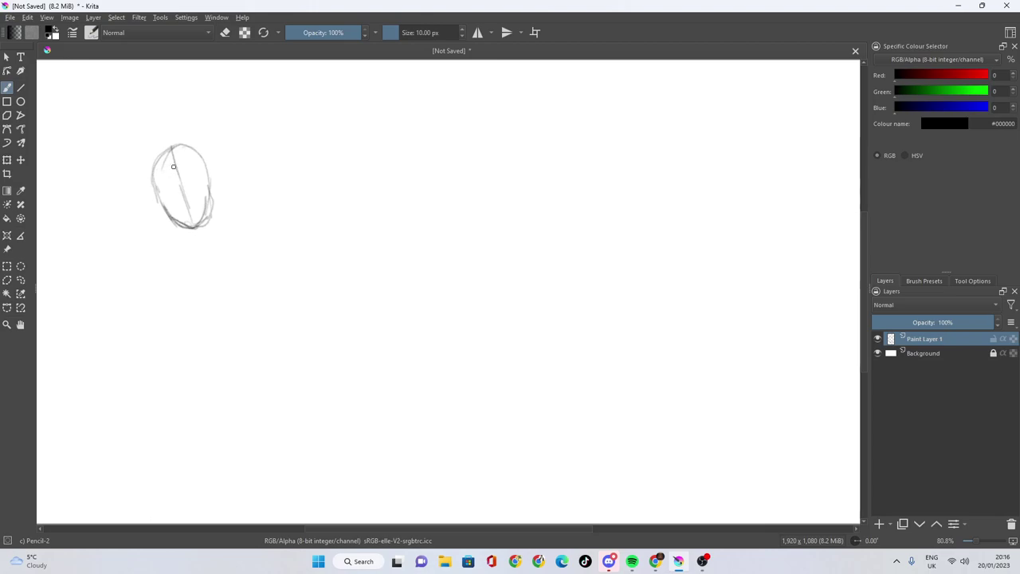
left_click_drag(180, 184, 174, 156)
left_click_drag(189, 187, 194, 183)
left_click_drag(153, 193, 159, 210)
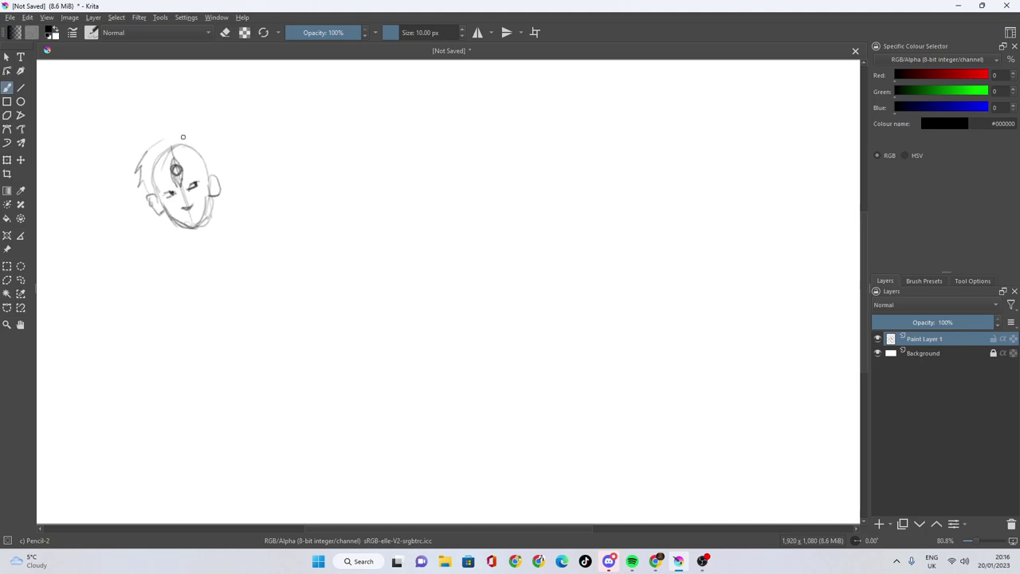
Add spiky hair strands, the jaw line, the neck and the left shoulder line.
left_click_drag(194, 134, 214, 149)
left_click_drag(153, 141, 134, 150)
mouse_move(205, 201)
left_mouse_down()
mouse_move(204, 226)
mouse_move(177, 229)
mouse_move(182, 254)
left_mouse_up()
left_click_drag(178, 250, 150, 270)
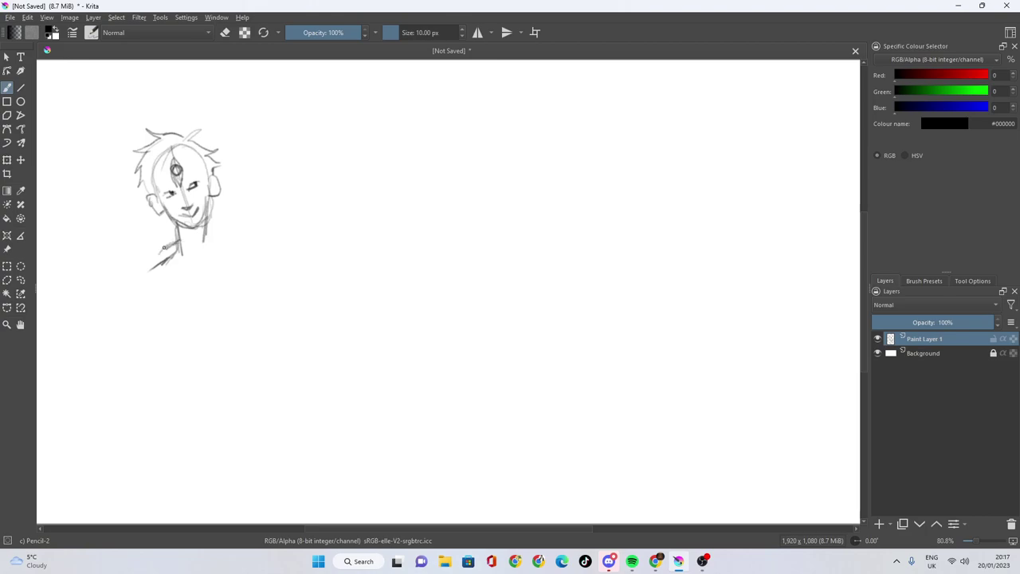
Sketch the first figure's torso sides, shoulders and left arm line, undoing one stray stroke.
mouse_move(163, 325)
left_mouse_down()
mouse_move(156, 275)
mouse_move(174, 243)
left_mouse_up()
mouse_move(206, 238)
left_mouse_down()
mouse_move(232, 252)
mouse_move(241, 310)
mouse_move(239, 288)
left_mouse_up()
left_click_drag(184, 245, 142, 263)
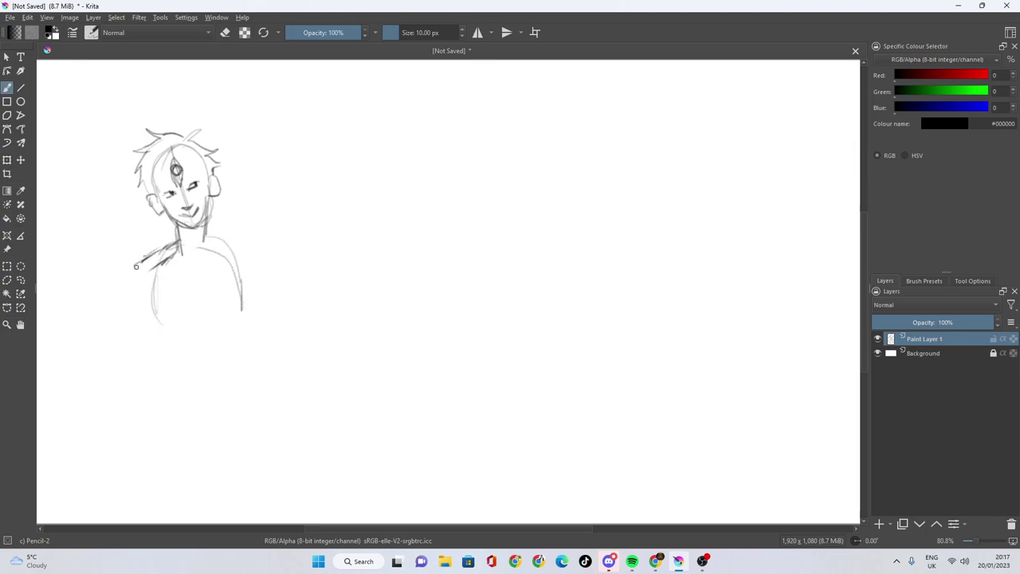
left_click_drag(135, 266, 126, 296)
left_click_drag(154, 344, 155, 325)
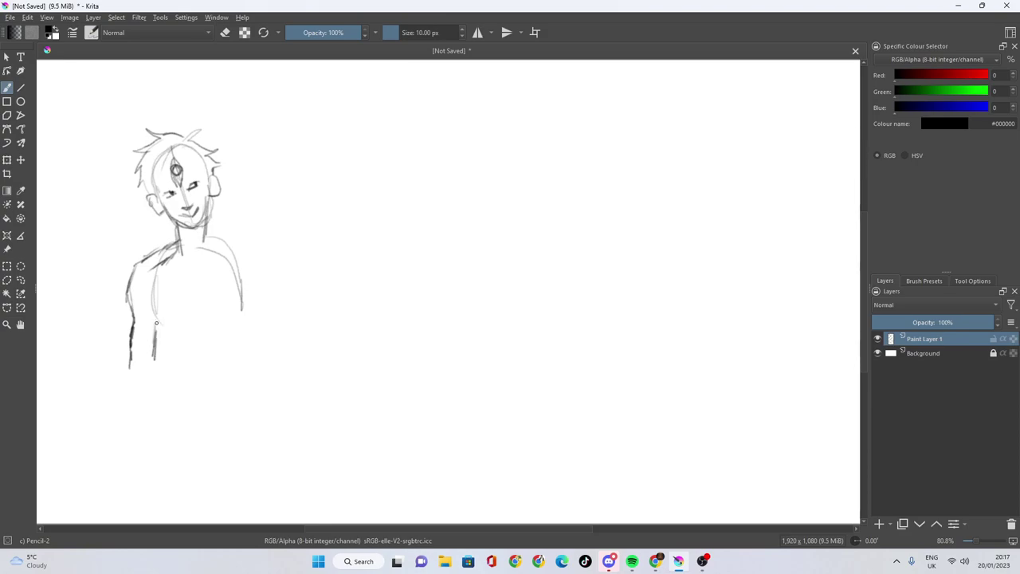
left_click_drag(167, 316, 177, 321)
left_click_drag(145, 259, 192, 270)
mouse_move(200, 263)
left_mouse_down()
mouse_move(225, 255)
mouse_move(233, 247)
mouse_move(221, 242)
mouse_move(260, 217)
mouse_move(237, 231)
left_mouse_up()
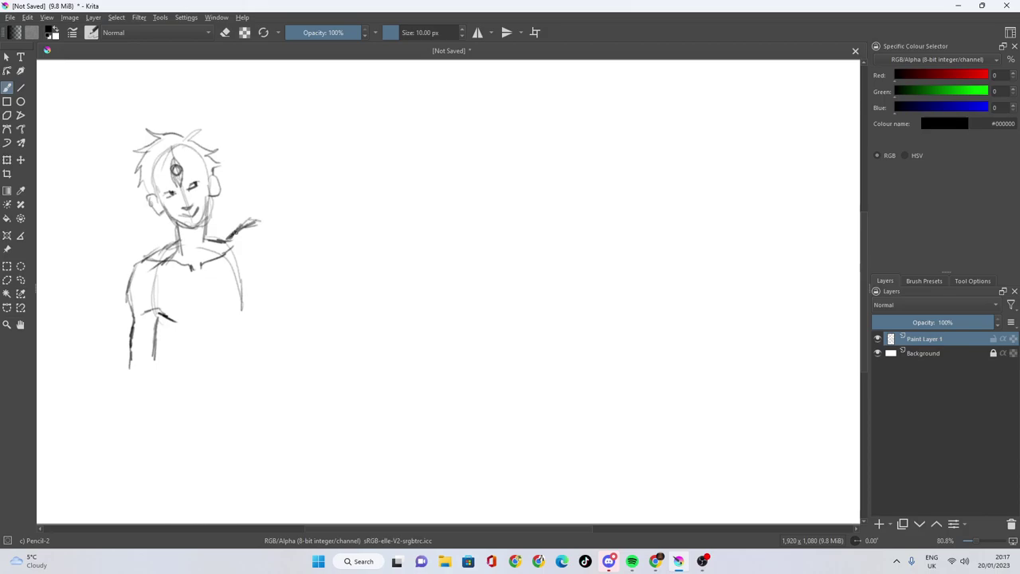
key("ctrl+z")
Draw the raised right arm and hand, the right torso side and the left leg line.
mouse_move(241, 276)
left_mouse_down()
mouse_move(259, 234)
mouse_move(264, 259)
mouse_move(318, 226)
mouse_move(271, 217)
mouse_move(287, 208)
left_mouse_up()
mouse_move(323, 178)
left_mouse_down()
mouse_move(331, 223)
mouse_move(293, 244)
left_mouse_up()
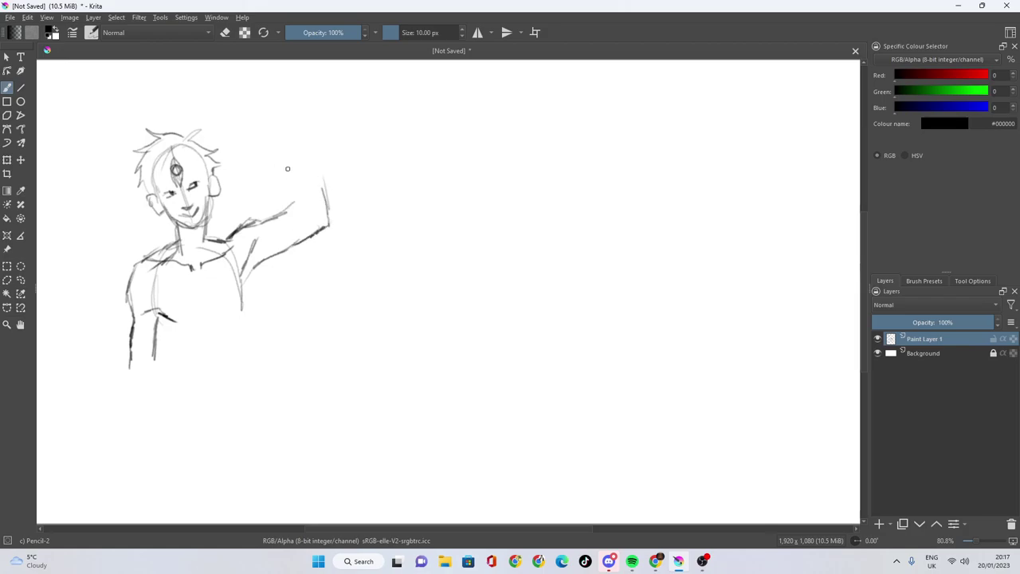
mouse_move(292, 205)
left_mouse_down()
mouse_move(289, 157)
mouse_move(325, 184)
left_mouse_up()
left_click_drag(310, 127, 323, 179)
left_click_drag(160, 328, 176, 386)
mouse_move(254, 264)
left_mouse_down()
mouse_move(239, 292)
mouse_move(247, 274)
mouse_move(213, 312)
left_mouse_up()
mouse_move(235, 277)
left_mouse_down()
mouse_move(213, 309)
mouse_move(247, 325)
mouse_move(248, 304)
mouse_move(245, 372)
left_mouse_up()
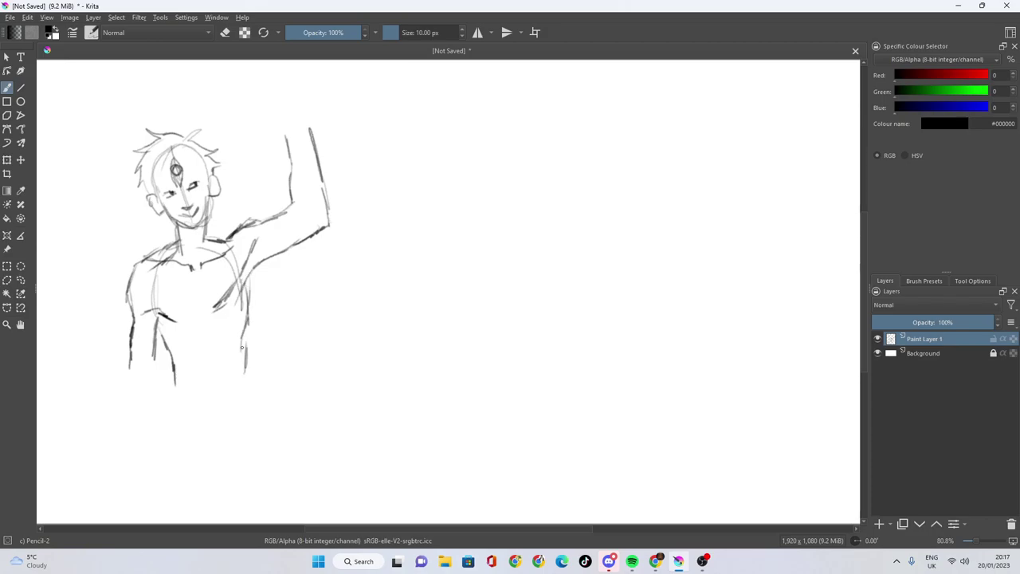
mouse_move(159, 345)
left_mouse_down()
mouse_move(169, 385)
mouse_move(179, 384)
mouse_move(168, 379)
mouse_move(165, 404)
mouse_move(164, 456)
left_mouse_up()
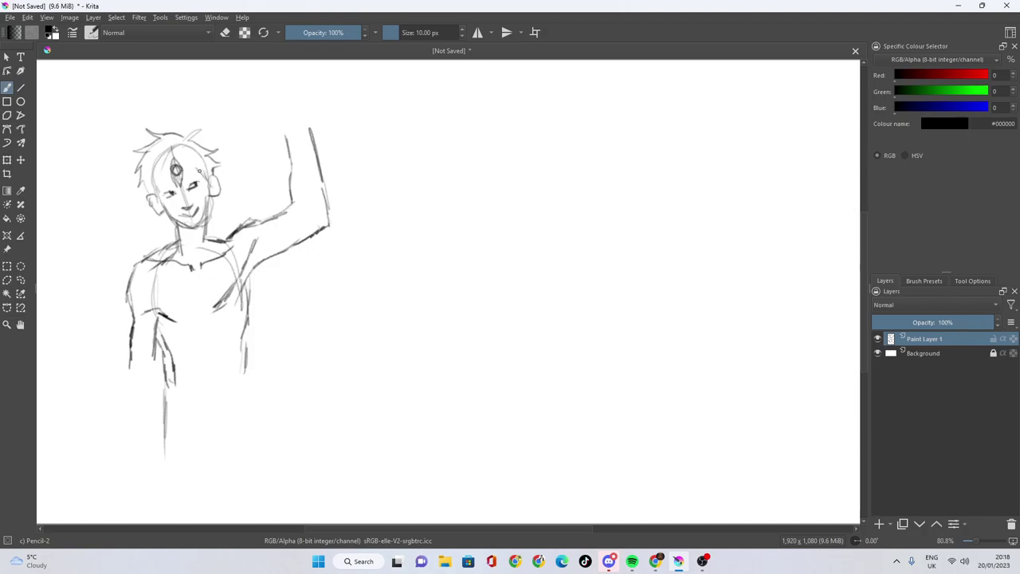
Refine the first face's ear and jaw, then outline a second head to the right.
left_click_drag(167, 161, 163, 209)
mouse_move(209, 177)
left_mouse_down()
mouse_move(204, 220)
mouse_move(188, 232)
left_mouse_up()
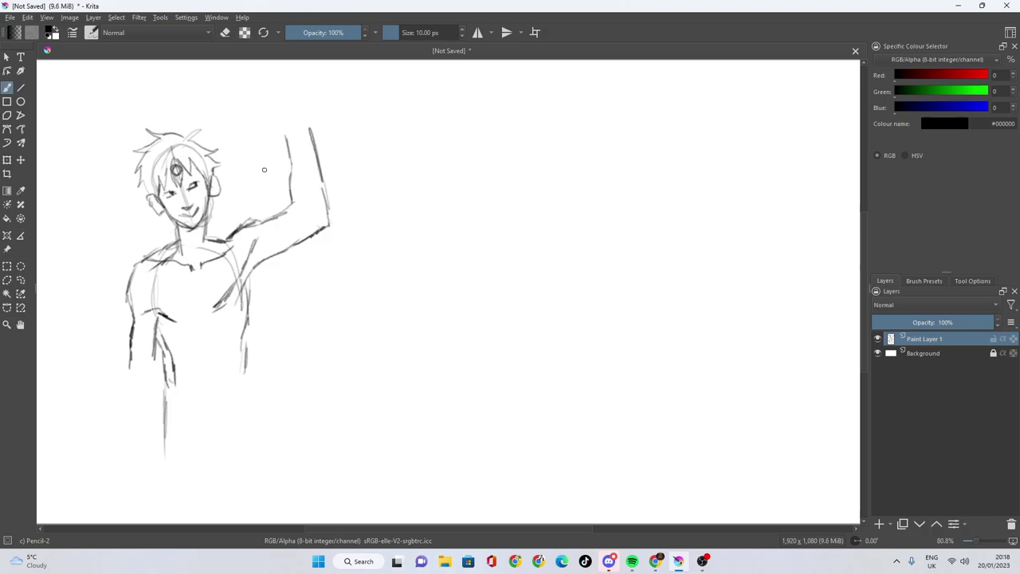
left_click_drag(422, 156, 396, 202)
mouse_move(405, 157)
left_mouse_down()
mouse_move(443, 161)
mouse_move(454, 193)
left_mouse_up()
mouse_move(436, 157)
left_mouse_down()
mouse_move(453, 228)
mouse_move(442, 226)
mouse_move(451, 224)
left_mouse_up()
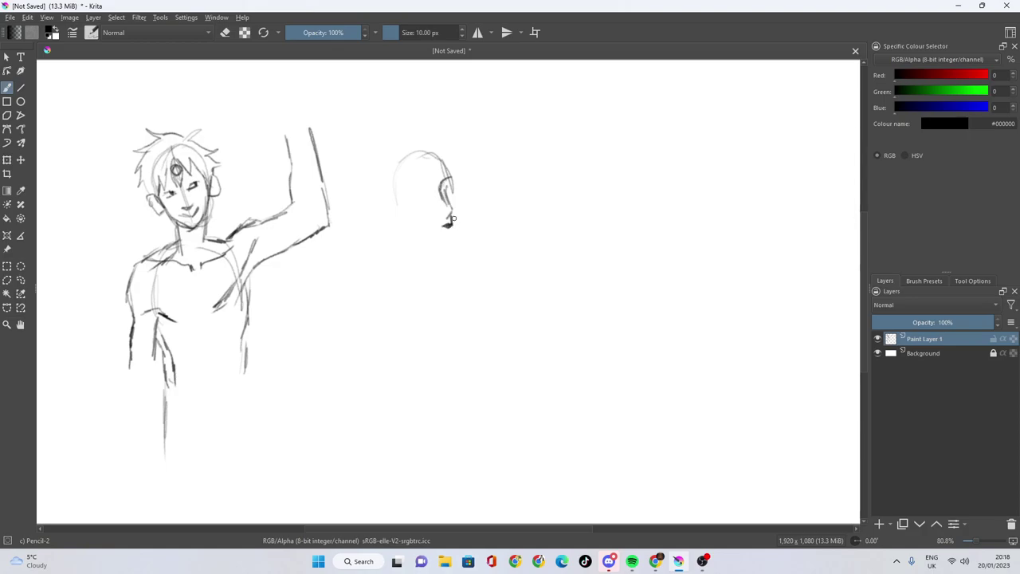
Shape the second head's outline and chin, then draw round glasses with an arm and ear.
mouse_move(449, 182)
left_mouse_down()
mouse_move(452, 235)
mouse_move(434, 239)
mouse_move(411, 217)
mouse_move(446, 159)
mouse_move(450, 171)
mouse_move(417, 158)
mouse_move(400, 178)
mouse_move(411, 160)
mouse_move(388, 172)
mouse_move(405, 161)
mouse_move(451, 177)
left_mouse_up()
left_click_drag(430, 157, 446, 167)
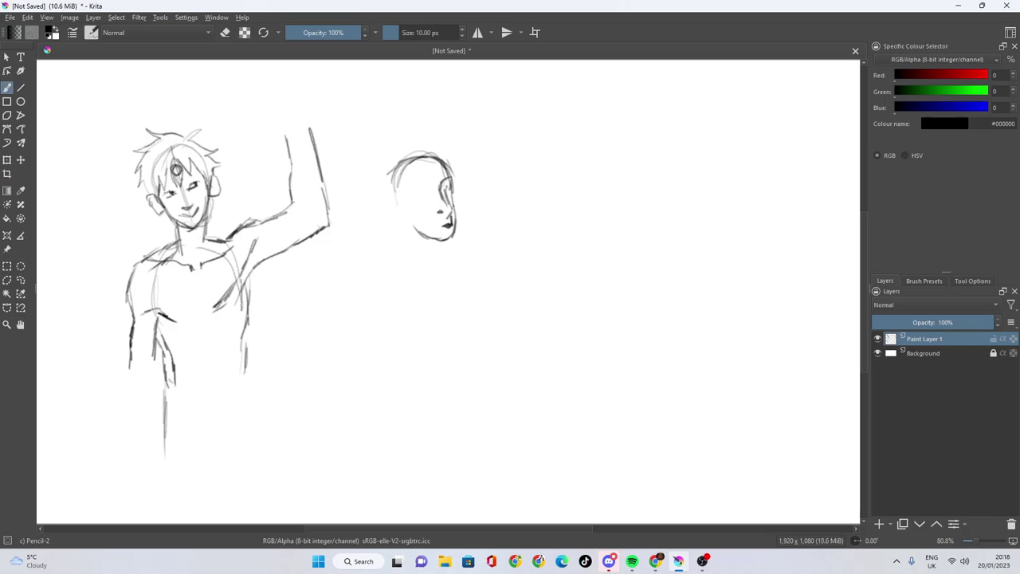
left_click_drag(442, 188, 447, 181)
mouse_move(451, 184)
left_mouse_down()
mouse_move(453, 236)
mouse_move(420, 230)
mouse_move(434, 253)
mouse_move(443, 241)
mouse_move(431, 264)
left_mouse_up()
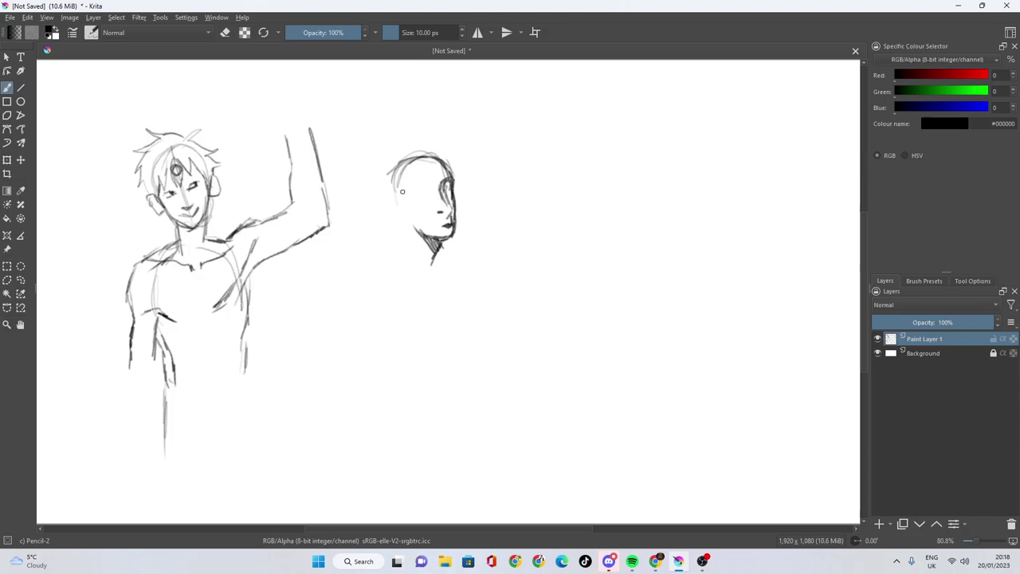
mouse_move(416, 191)
left_mouse_down()
mouse_move(434, 192)
mouse_move(422, 199)
mouse_move(430, 203)
mouse_move(455, 190)
mouse_move(454, 199)
mouse_move(449, 188)
mouse_move(453, 199)
left_mouse_up()
left_click_drag(436, 193, 432, 204)
mouse_move(410, 199)
left_mouse_down()
mouse_move(387, 191)
mouse_move(398, 194)
left_mouse_up()
mouse_move(400, 199)
left_mouse_down()
mouse_move(389, 209)
mouse_move(411, 231)
mouse_move(396, 271)
mouse_move(443, 241)
mouse_move(462, 272)
left_mouse_up()
Hatch the glasses man's spiky hair, thicken the eyebrow and add the mouth and a neck stroke.
left_click_drag(400, 251, 378, 278)
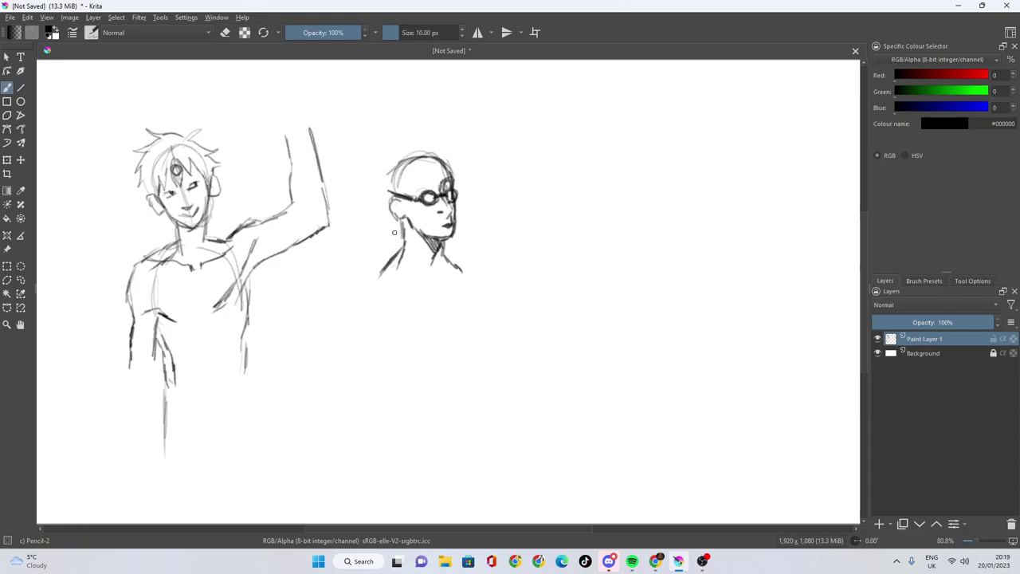
mouse_move(387, 189)
left_mouse_down()
mouse_move(391, 204)
mouse_move(386, 171)
mouse_move(402, 151)
mouse_move(440, 153)
mouse_move(416, 176)
left_mouse_up()
left_click_drag(426, 173, 415, 183)
left_click_drag(422, 179, 403, 214)
mouse_move(441, 161)
left_mouse_down()
mouse_move(450, 170)
mouse_move(447, 151)
mouse_move(412, 146)
mouse_move(379, 162)
mouse_move(385, 198)
mouse_move(389, 182)
left_mouse_up()
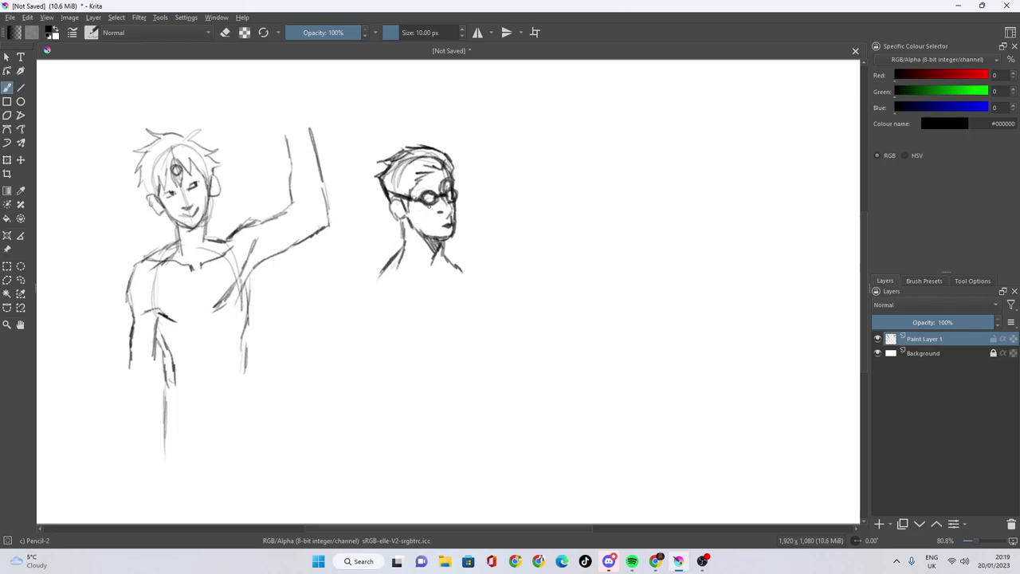
left_click_drag(423, 186, 433, 188)
left_click_drag(439, 226, 449, 226)
Draw the collar curve, shaded neck, chest neckline and left shoulder line below the head.
mouse_move(391, 284)
left_mouse_down()
mouse_move(431, 297)
mouse_move(452, 286)
mouse_move(460, 257)
mouse_move(463, 268)
left_mouse_up()
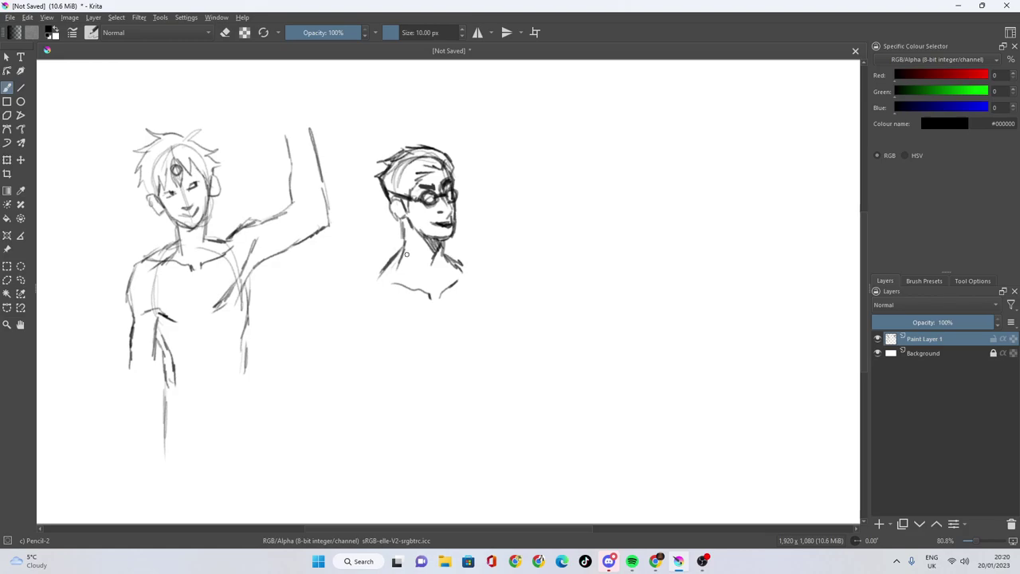
mouse_move(390, 256)
left_mouse_down()
mouse_move(378, 271)
mouse_move(407, 304)
mouse_move(458, 298)
left_mouse_up()
mouse_move(460, 263)
left_mouse_down()
mouse_move(466, 288)
mouse_move(456, 309)
mouse_move(417, 311)
left_mouse_up()
mouse_move(382, 266)
left_mouse_down()
mouse_move(347, 285)
mouse_move(333, 361)
mouse_move(365, 381)
left_mouse_up()
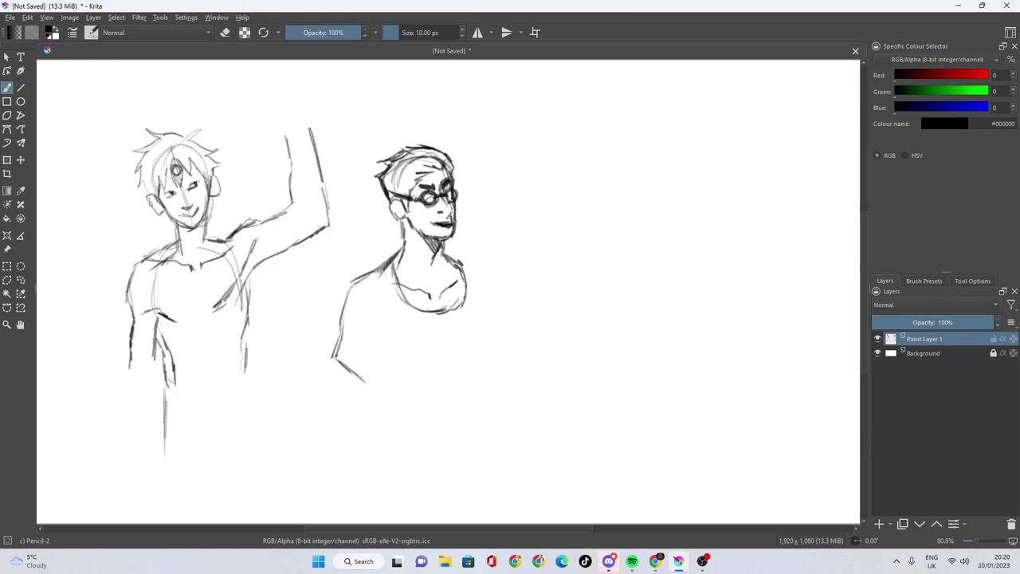
Draw the glasses man's shoulders, T-shirt collar, torso sides and a hatched hanging left arm.
mouse_move(467, 277)
left_mouse_down()
mouse_move(494, 279)
mouse_move(521, 352)
mouse_move(486, 367)
mouse_move(517, 358)
mouse_move(522, 375)
mouse_move(484, 384)
left_mouse_up()
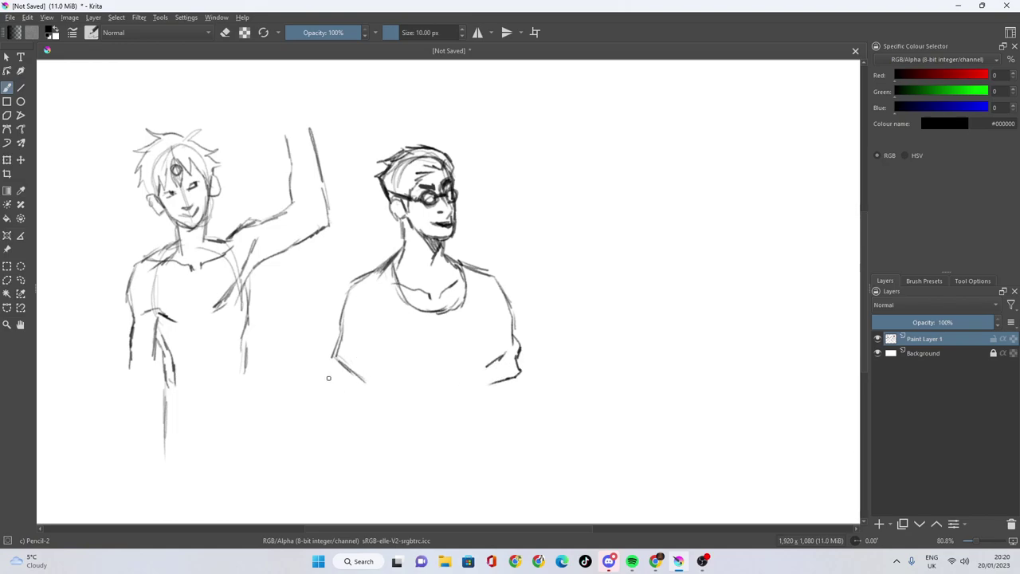
left_click_drag(337, 368, 319, 452)
mouse_move(331, 396)
left_mouse_down()
mouse_move(333, 386)
mouse_move(346, 415)
mouse_move(374, 403)
mouse_move(366, 389)
mouse_move(356, 434)
left_mouse_up()
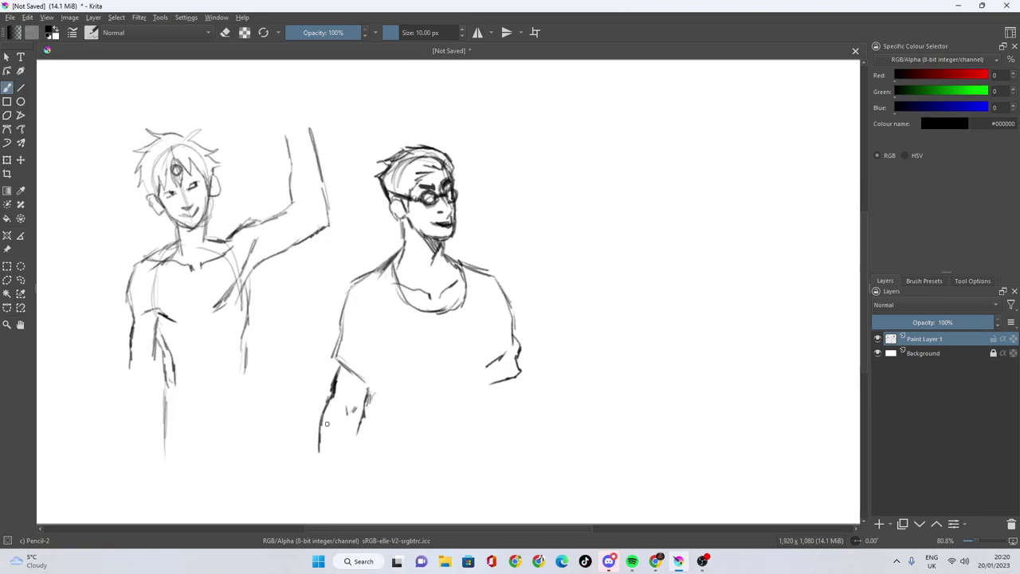
left_click_drag(330, 395, 311, 492)
mouse_move(358, 427)
left_mouse_down()
mouse_move(332, 491)
mouse_move(332, 476)
left_mouse_up()
left_click_drag(341, 457, 334, 482)
mouse_move(353, 440)
left_mouse_down()
mouse_move(312, 510)
mouse_move(334, 499)
left_mouse_up()
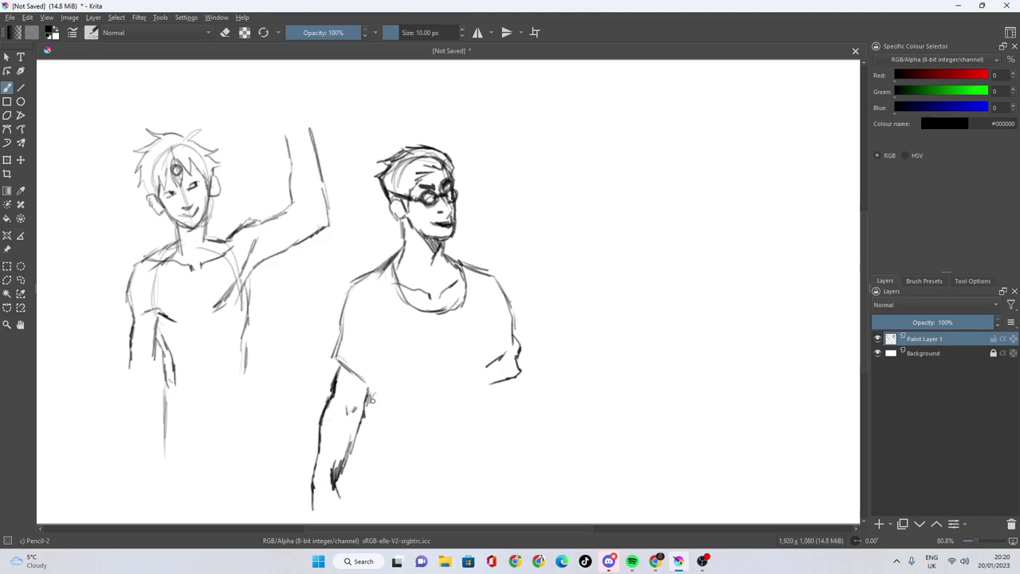
mouse_move(373, 407)
left_mouse_down()
mouse_move(385, 431)
mouse_move(367, 418)
mouse_move(365, 435)
mouse_move(383, 466)
left_mouse_up()
mouse_move(392, 296)
left_mouse_down()
mouse_move(427, 322)
mouse_move(467, 309)
mouse_move(373, 322)
mouse_move(368, 390)
left_mouse_up()
mouse_move(471, 298)
left_mouse_down()
mouse_move(490, 320)
mouse_move(487, 377)
left_mouse_up()
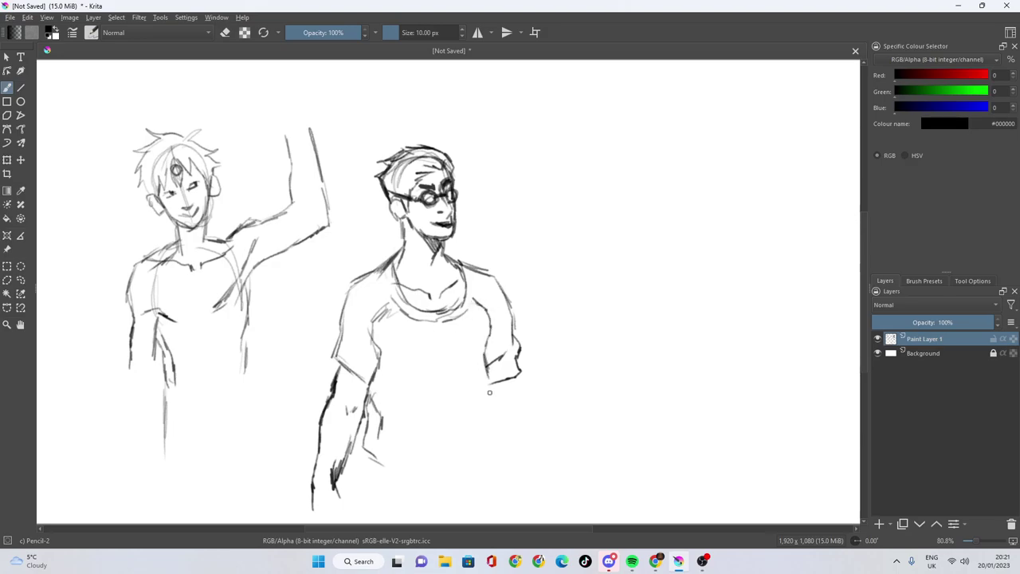
mouse_move(425, 277)
left_mouse_down()
mouse_move(429, 290)
mouse_move(439, 271)
left_mouse_up()
Sketch the top arc and sides of a third head oval at upper right.
left_click_drag(539, 142, 568, 134)
mouse_move(529, 172)
left_mouse_down()
mouse_move(557, 134)
mouse_move(594, 164)
left_mouse_up()
mouse_move(566, 132)
left_mouse_down()
mouse_move(593, 159)
mouse_move(595, 181)
left_mouse_up()
mouse_move(528, 170)
left_mouse_down()
mouse_move(546, 215)
mouse_move(538, 204)
mouse_move(567, 224)
mouse_move(594, 163)
left_mouse_up()
Refine the third head's jaw, add neck, shoulders and hairline, then outline a big curly afro.
mouse_move(543, 208)
left_mouse_down()
mouse_move(554, 225)
mouse_move(531, 167)
left_mouse_up()
mouse_move(574, 223)
left_mouse_down()
mouse_move(539, 205)
mouse_move(544, 226)
mouse_move(536, 199)
mouse_move(548, 247)
left_mouse_up()
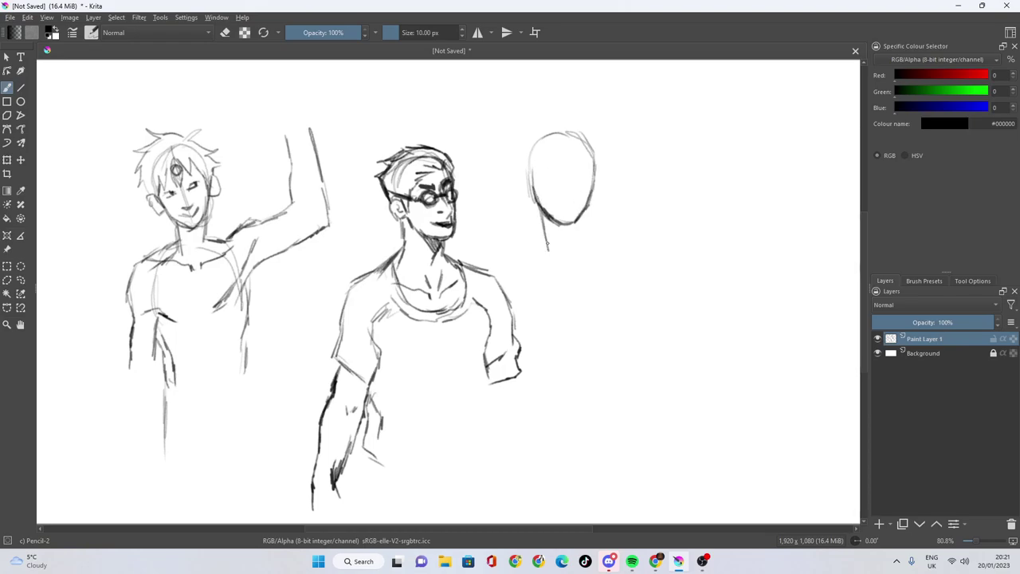
mouse_move(586, 209)
left_mouse_down()
mouse_move(568, 255)
mouse_move(559, 237)
mouse_move(548, 247)
mouse_move(563, 228)
mouse_move(541, 228)
mouse_move(543, 218)
mouse_move(523, 265)
left_mouse_up()
mouse_move(587, 231)
left_mouse_down()
mouse_move(601, 246)
mouse_move(596, 263)
mouse_move(567, 278)
mouse_move(544, 272)
mouse_move(554, 269)
left_mouse_up()
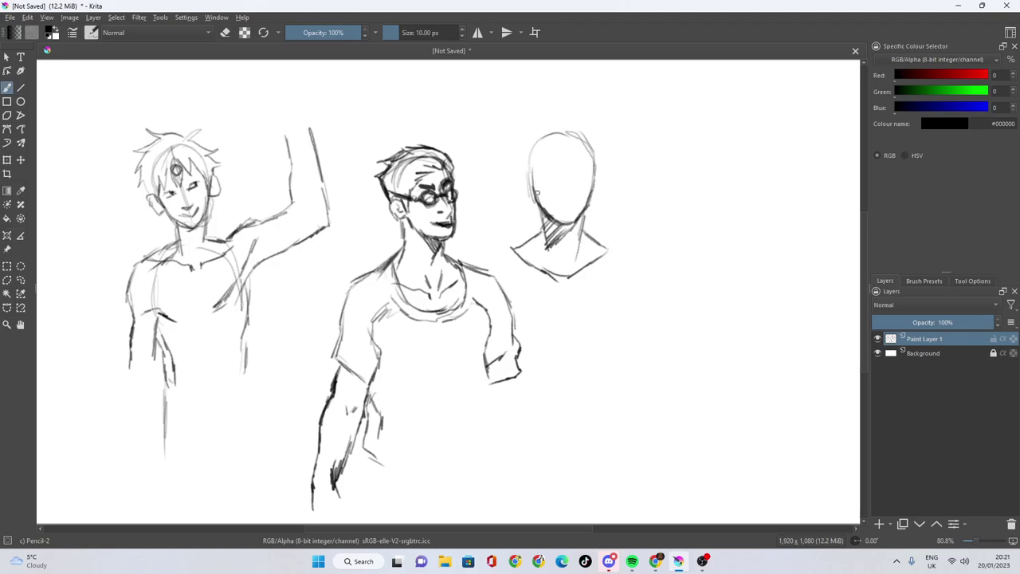
mouse_move(549, 197)
left_mouse_down()
mouse_move(577, 186)
mouse_move(582, 203)
mouse_move(599, 169)
mouse_move(578, 126)
mouse_move(591, 139)
mouse_move(559, 122)
mouse_move(542, 129)
mouse_move(524, 150)
mouse_move(527, 170)
mouse_move(525, 154)
mouse_move(544, 134)
mouse_move(551, 173)
mouse_move(539, 174)
mouse_move(576, 169)
left_mouse_up()
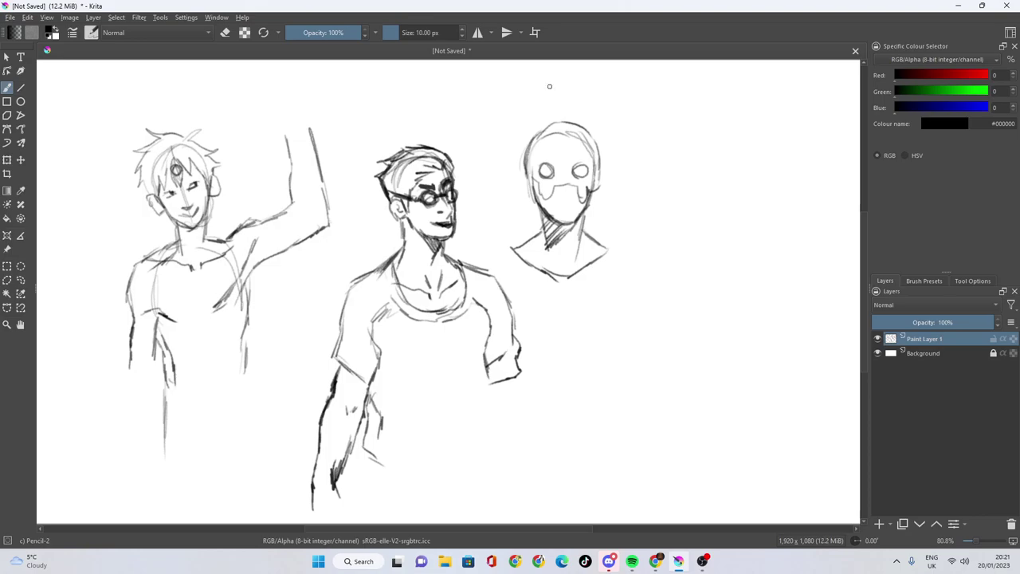
mouse_move(550, 87)
left_mouse_down()
mouse_move(505, 89)
mouse_move(517, 104)
mouse_move(495, 126)
mouse_move(497, 156)
mouse_move(526, 193)
left_mouse_up()
mouse_move(595, 192)
left_mouse_down()
mouse_move(627, 153)
mouse_move(623, 121)
mouse_move(606, 89)
mouse_move(600, 100)
mouse_move(541, 75)
left_mouse_up()
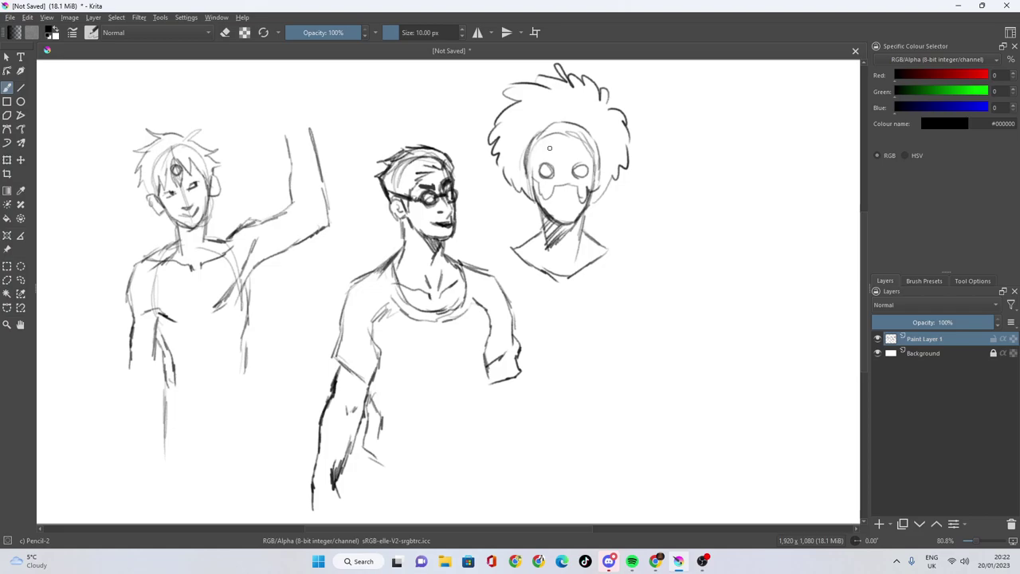
Sketch both ears on the masked afro head and fill in its dark eyes.
left_click_drag(524, 166, 526, 196)
left_click_drag(603, 167, 599, 196)
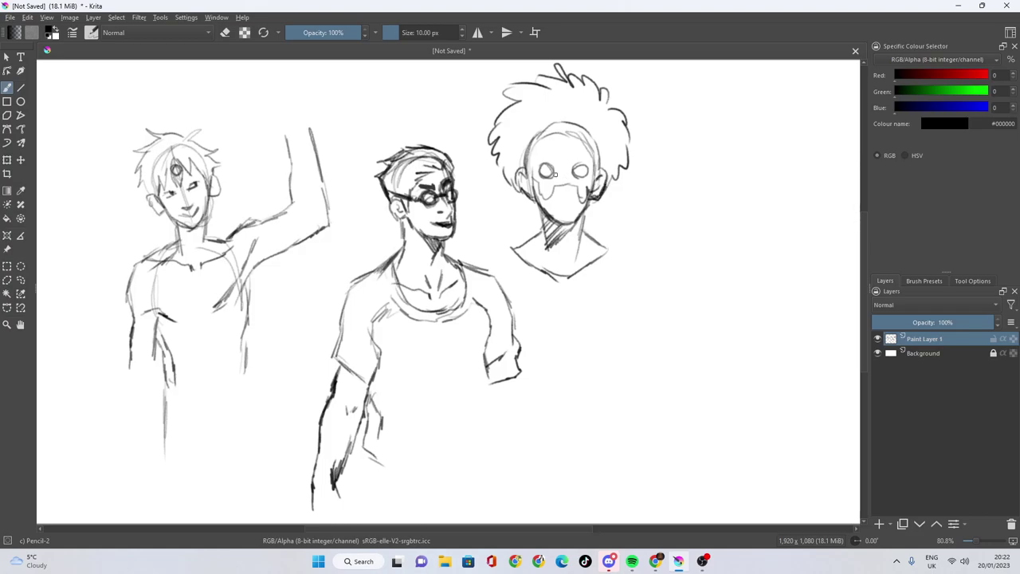
mouse_move(540, 166)
left_mouse_down()
mouse_move(551, 177)
mouse_move(584, 174)
mouse_move(565, 200)
mouse_move(559, 194)
mouse_move(570, 190)
mouse_move(566, 210)
mouse_move(574, 206)
mouse_move(555, 207)
left_mouse_up()
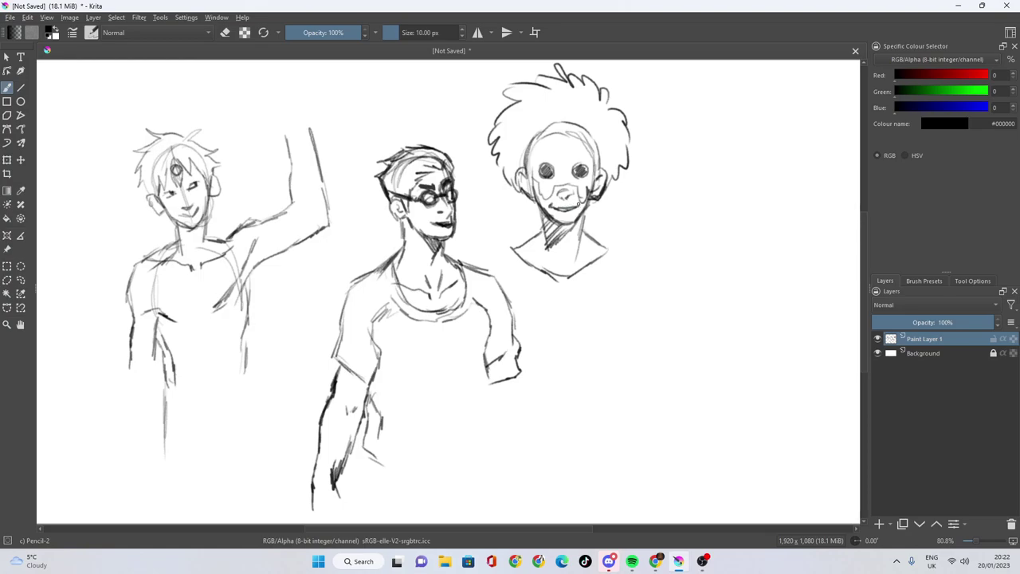
Add a mark under the mouth, collarbone strokes, and the word 'mask' across the forehead.
left_click_drag(566, 213, 555, 215)
mouse_move(556, 262)
left_mouse_down()
mouse_move(562, 270)
mouse_move(570, 259)
mouse_move(568, 270)
mouse_move(549, 270)
mouse_move(603, 256)
left_mouse_up()
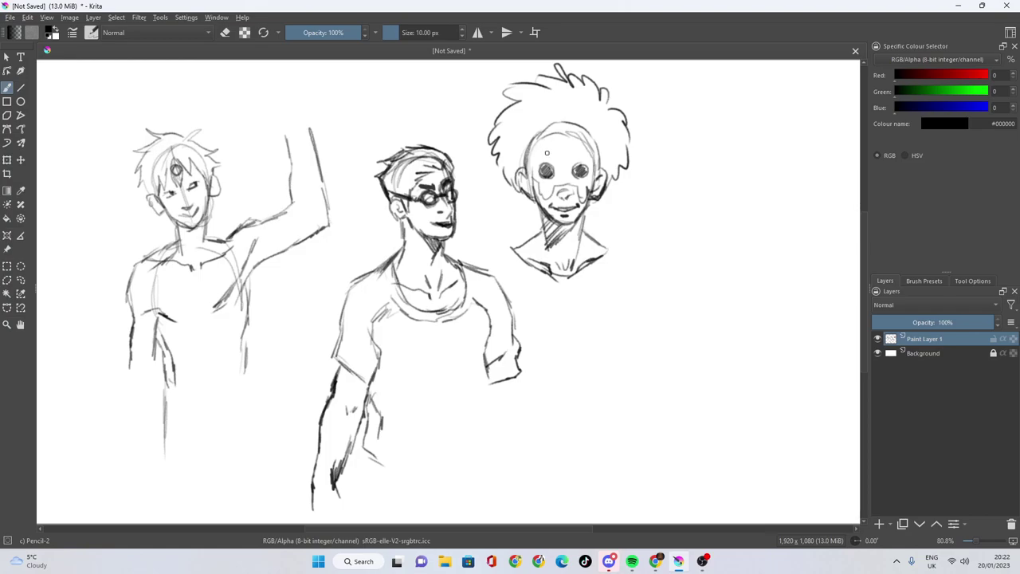
mouse_move(531, 158)
left_mouse_down()
mouse_move(543, 149)
mouse_move(581, 158)
left_mouse_up()
Draw the tall fourth figure's two long side lines, a torso crossline and its top.
mouse_move(685, 146)
left_mouse_down()
mouse_move(682, 307)
mouse_move(672, 296)
mouse_move(683, 297)
mouse_move(679, 370)
mouse_move(693, 471)
left_mouse_up()
left_click_drag(722, 299, 724, 475)
mouse_move(722, 309)
left_mouse_down()
mouse_move(731, 186)
mouse_move(741, 197)
left_mouse_up()
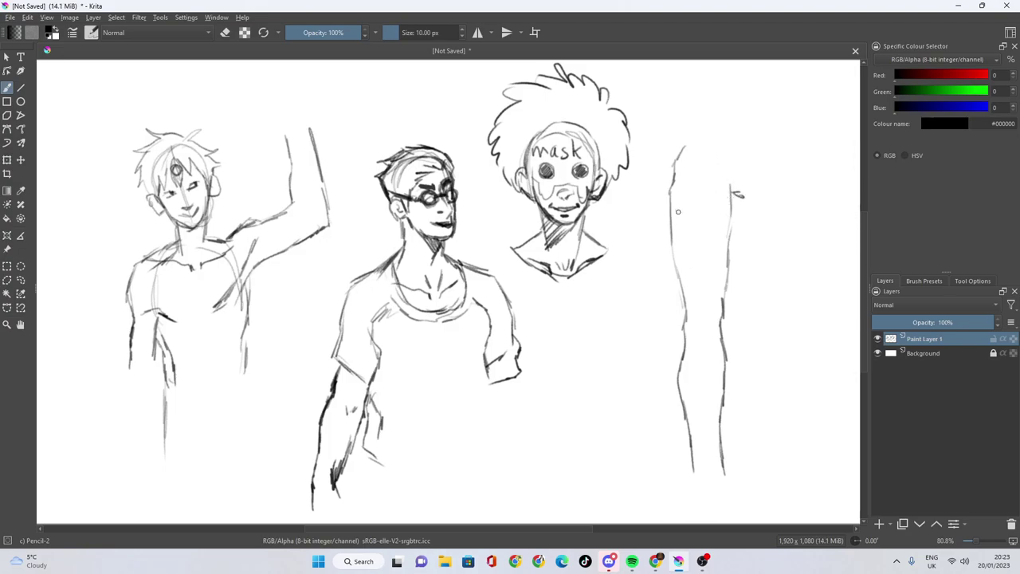
left_click_drag(689, 231, 716, 236)
left_click_drag(696, 116, 680, 149)
mouse_move(695, 112)
left_mouse_down()
mouse_move(712, 90)
mouse_move(704, 78)
left_mouse_up()
mouse_move(730, 194)
left_mouse_down()
mouse_move(746, 194)
mouse_move(749, 231)
left_mouse_up()
left_click_drag(719, 169, 722, 176)
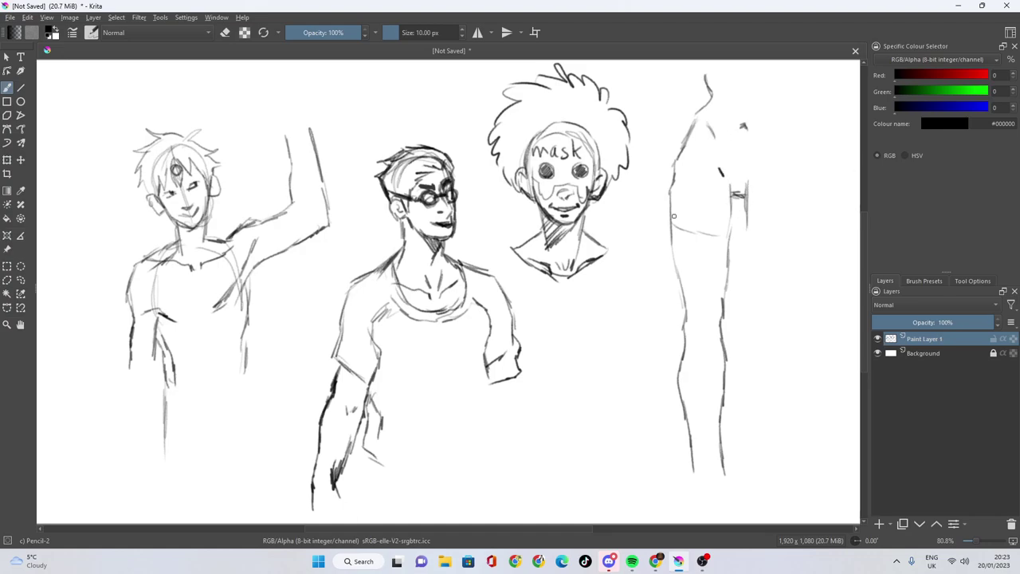
Carry the right outline down and up to the waist, adding a thigh curve and hip marks.
mouse_move(745, 216)
left_mouse_down()
mouse_move(761, 341)
mouse_move(749, 367)
left_mouse_up()
left_click_drag(759, 329, 762, 476)
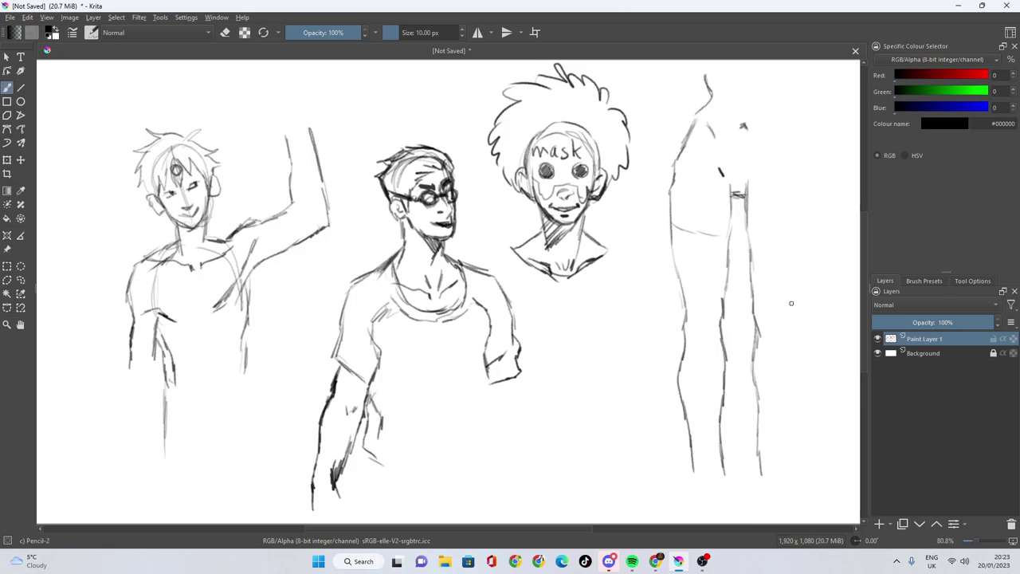
mouse_move(789, 318)
left_mouse_down()
mouse_move(801, 228)
mouse_move(802, 242)
left_mouse_up()
mouse_move(803, 188)
left_mouse_down()
mouse_move(774, 96)
mouse_move(780, 76)
left_mouse_up()
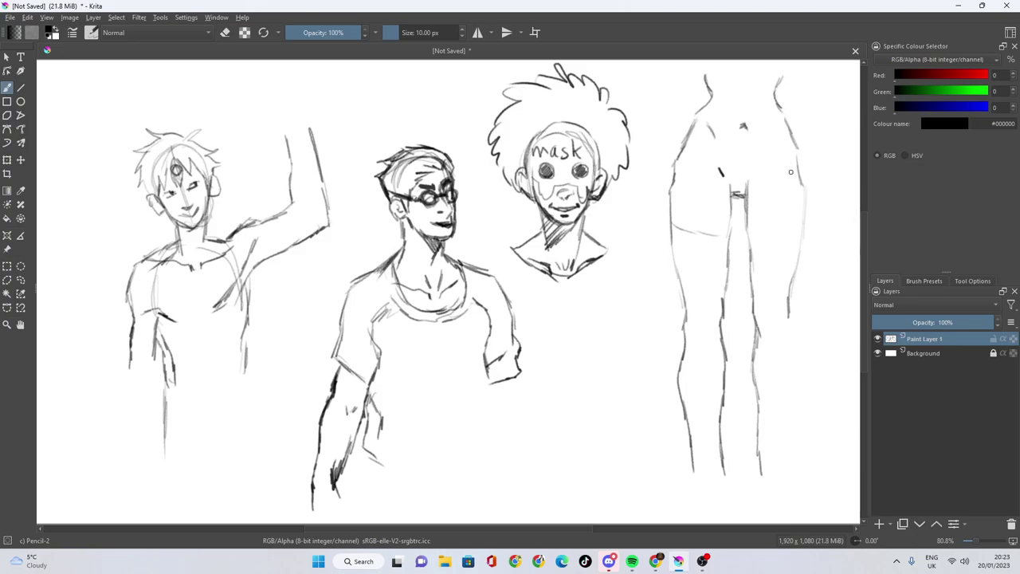
mouse_move(758, 235)
left_mouse_down()
mouse_move(800, 229)
mouse_move(786, 236)
left_mouse_up()
left_click_drag(761, 165, 752, 182)
left_click_drag(765, 138, 775, 122)
Extend the right leg's outer contour and the inner leg lines down, ending in a foot.
left_click_drag(786, 311, 786, 400)
left_click_drag(791, 357, 786, 398)
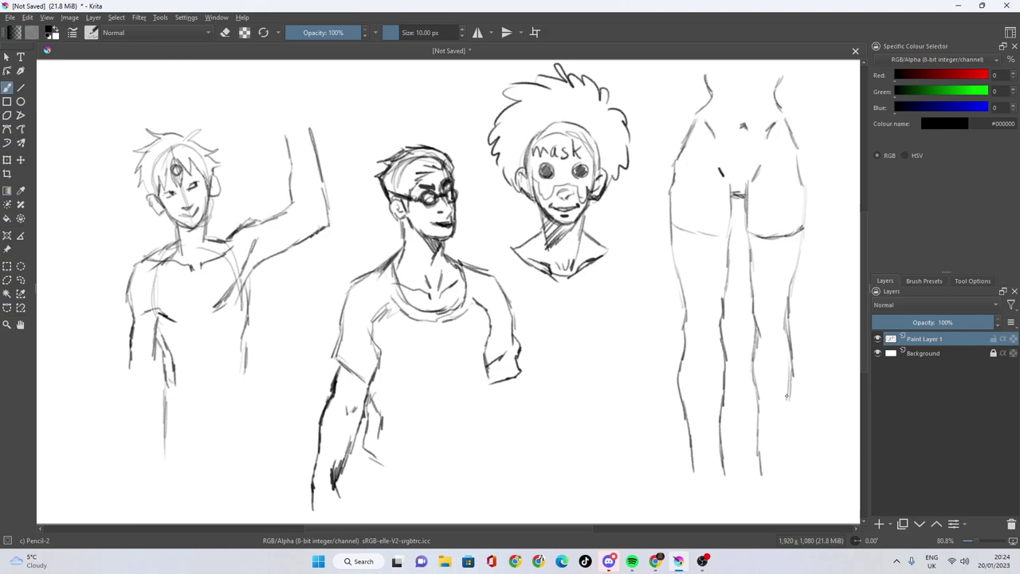
left_click_drag(792, 344, 781, 467)
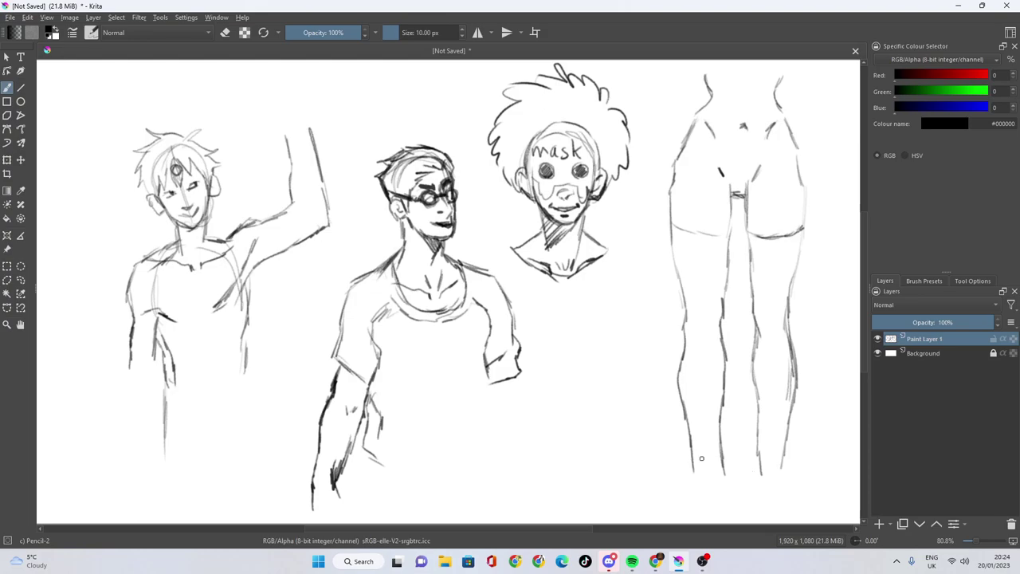
left_click_drag(720, 475, 713, 514)
mouse_move(693, 467)
left_mouse_down()
mouse_move(697, 488)
mouse_move(682, 517)
mouse_move(700, 519)
mouse_move(681, 510)
mouse_move(710, 503)
mouse_move(686, 507)
left_mouse_up()
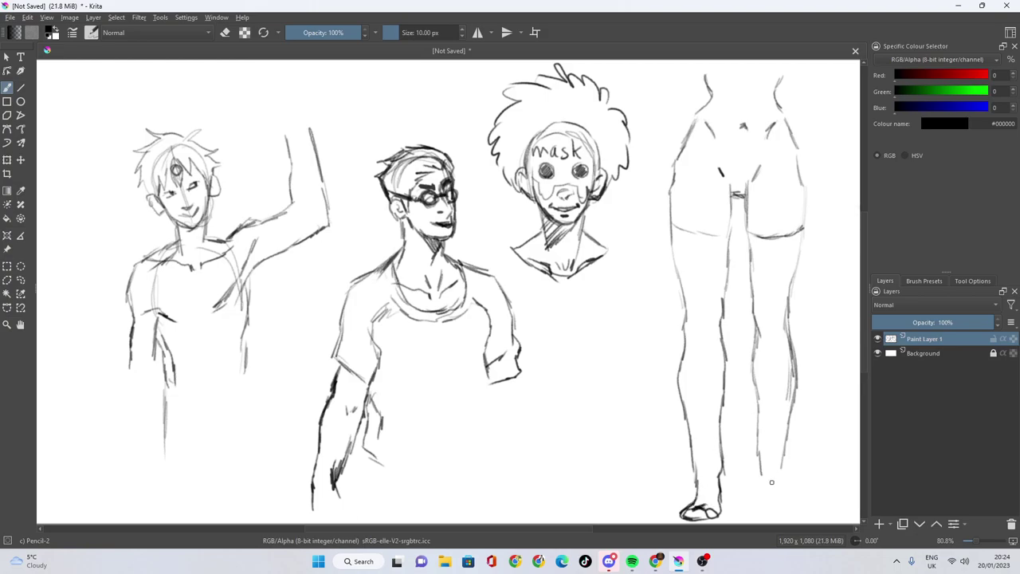
Draw the second foot under the right leg and bands across both thighs.
mouse_move(759, 477)
left_mouse_down()
mouse_move(771, 506)
mouse_move(764, 502)
left_mouse_up()
mouse_move(783, 460)
left_mouse_down()
mouse_move(777, 483)
mouse_move(792, 502)
mouse_move(773, 513)
mouse_move(767, 507)
left_mouse_up()
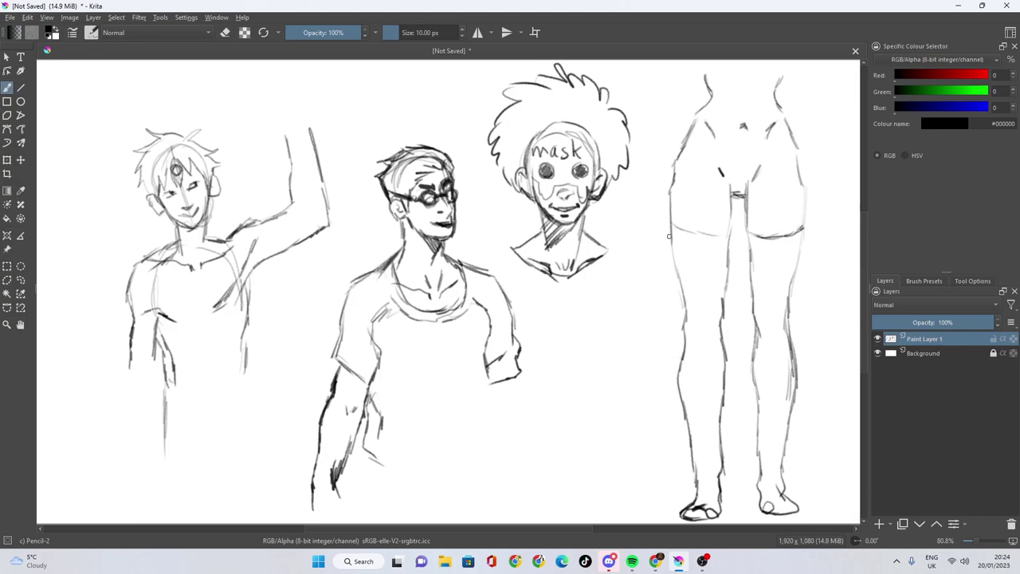
mouse_move(674, 252)
left_mouse_down()
mouse_move(722, 254)
mouse_move(697, 256)
mouse_move(695, 276)
mouse_move(723, 273)
mouse_move(693, 293)
mouse_move(725, 297)
left_mouse_up()
mouse_move(760, 255)
left_mouse_down()
mouse_move(797, 253)
mouse_move(759, 255)
mouse_move(767, 283)
mouse_move(789, 278)
mouse_move(782, 296)
left_mouse_up()
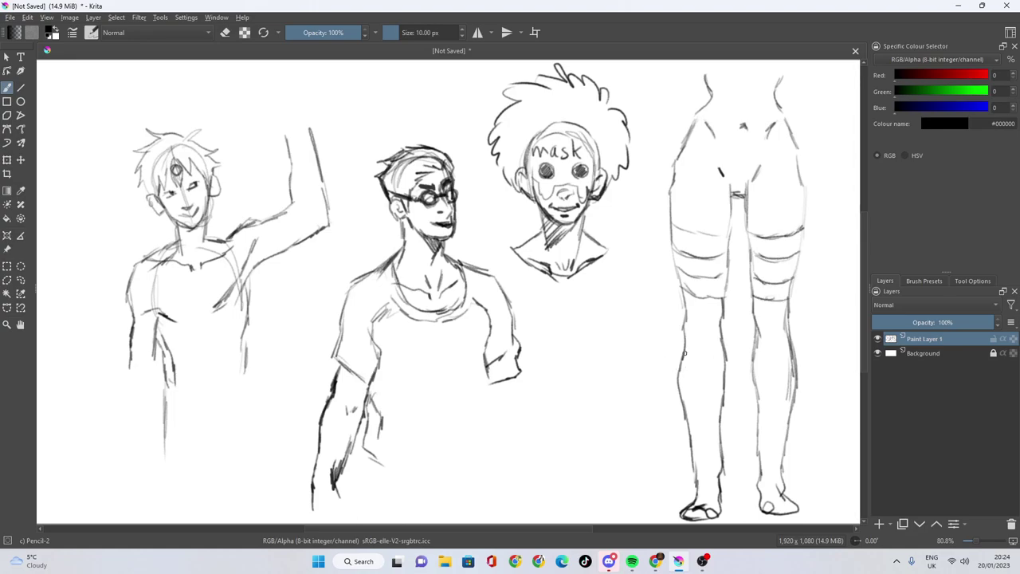
Add band lines across both legs and lower calves, then mark both kneecaps.
left_click_drag(682, 336, 722, 341)
left_click_drag(690, 452, 719, 452)
left_click_drag(759, 338, 791, 341)
left_click_drag(759, 451, 784, 451)
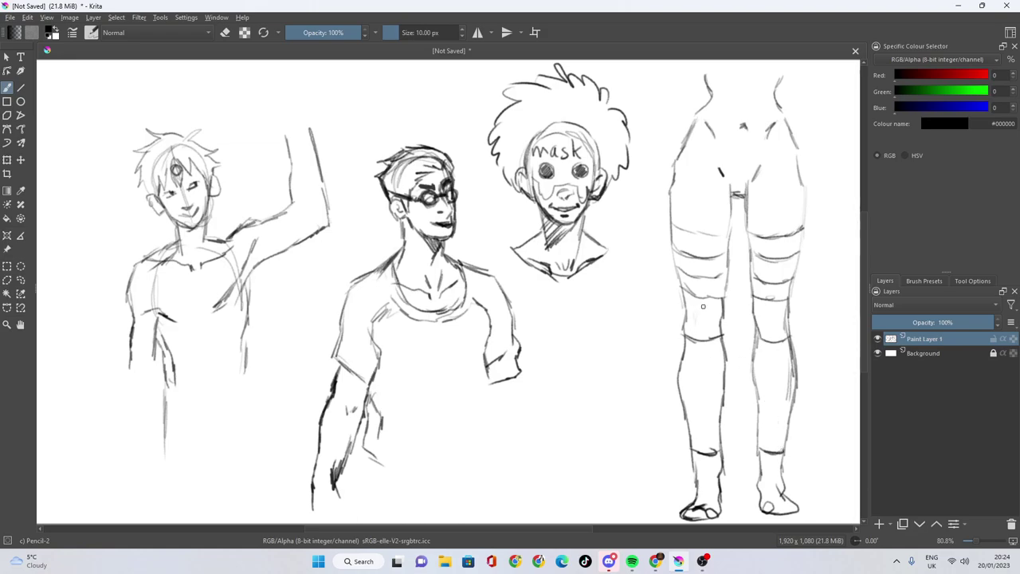
mouse_move(701, 311)
left_mouse_down()
mouse_move(703, 322)
mouse_move(713, 313)
mouse_move(703, 325)
left_mouse_up()
left_click_drag(766, 318, 775, 311)
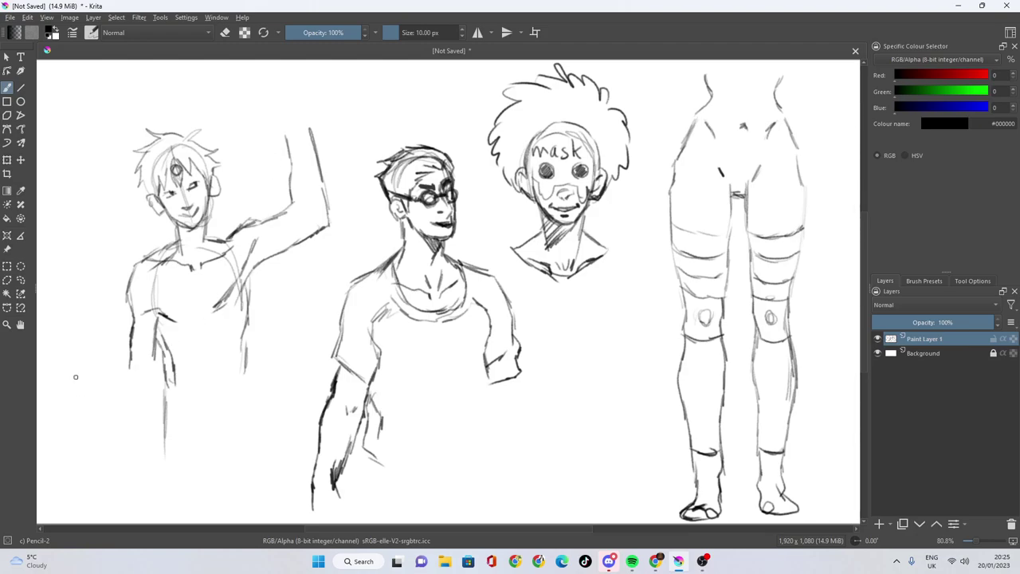
Sketch a hand with fingers and a defined top edge in the sheet's top-left corner.
mouse_move(112, 436)
left_mouse_down()
mouse_move(118, 467)
mouse_move(144, 468)
mouse_move(115, 463)
mouse_move(114, 454)
mouse_move(147, 461)
mouse_move(126, 441)
left_mouse_up()
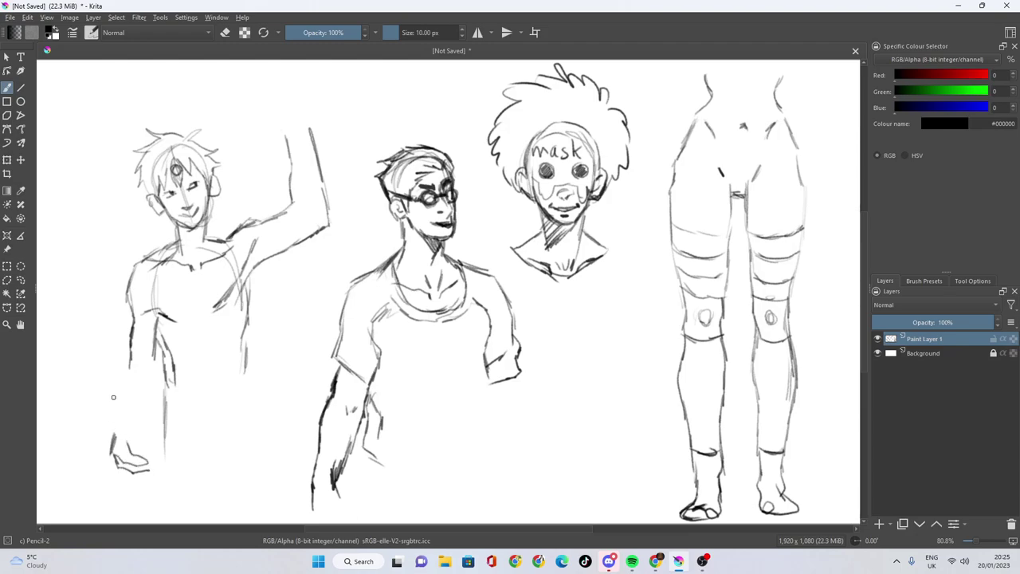
mouse_move(58, 145)
left_mouse_down()
mouse_move(54, 179)
mouse_move(81, 215)
left_mouse_up()
mouse_move(92, 211)
left_mouse_down()
mouse_move(86, 181)
mouse_move(109, 209)
mouse_move(100, 176)
mouse_move(116, 190)
mouse_move(98, 152)
mouse_move(121, 164)
mouse_move(125, 177)
mouse_move(113, 176)
left_mouse_up()
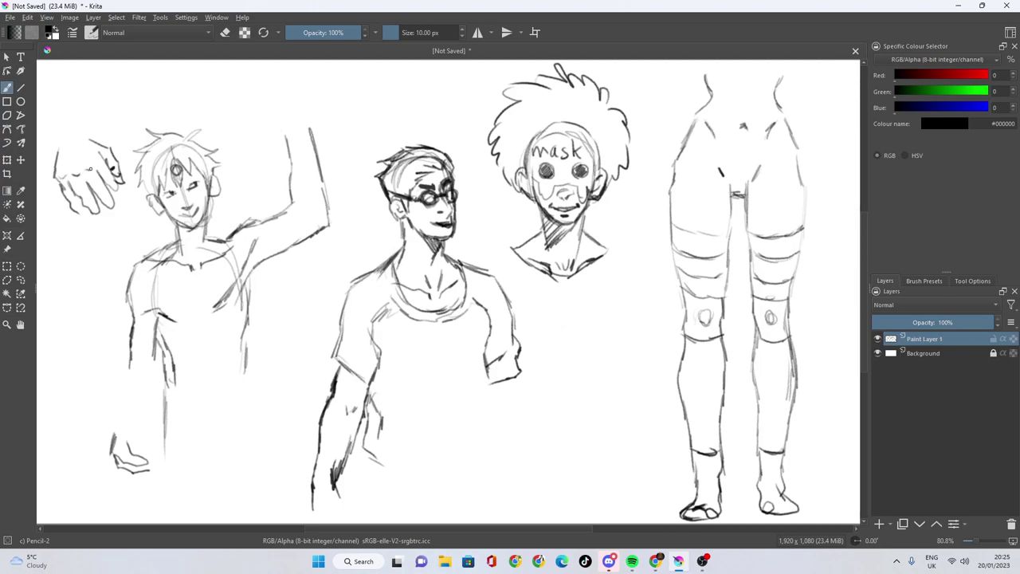
left_click_drag(51, 145, 56, 182)
mouse_move(107, 145)
left_mouse_down()
mouse_move(86, 131)
mouse_move(110, 148)
mouse_move(57, 150)
mouse_move(61, 168)
mouse_move(50, 125)
left_mouse_up()
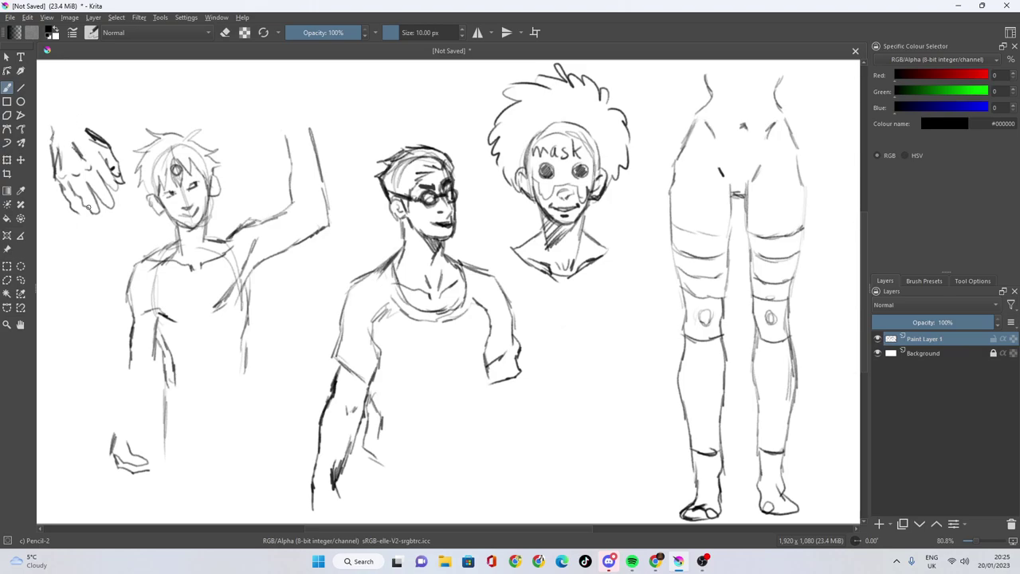
Detail the hand's fingertips, knuckles and wrist, and begin a raised hand above the glasses man.
left_click_drag(91, 209, 113, 206)
left_click_drag(100, 168, 106, 176)
left_click_drag(96, 130, 68, 101)
mouse_move(351, 90)
left_mouse_down()
mouse_move(341, 131)
mouse_move(374, 75)
mouse_move(389, 77)
left_mouse_up()
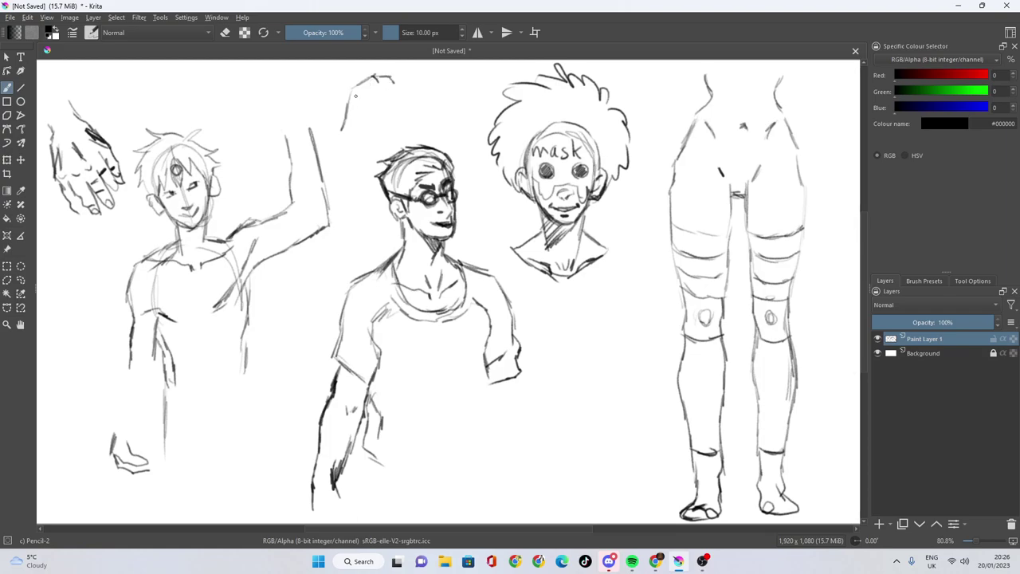
Curl the raised hand's top and add palm lines, then sketch shoulders and torso under the masked head.
left_click_drag(395, 90, 385, 87)
mouse_move(382, 92)
left_mouse_down()
mouse_move(362, 99)
mouse_move(384, 93)
mouse_move(371, 106)
mouse_move(384, 138)
mouse_move(358, 154)
mouse_move(338, 142)
mouse_move(359, 149)
mouse_move(365, 128)
mouse_move(354, 162)
left_mouse_up()
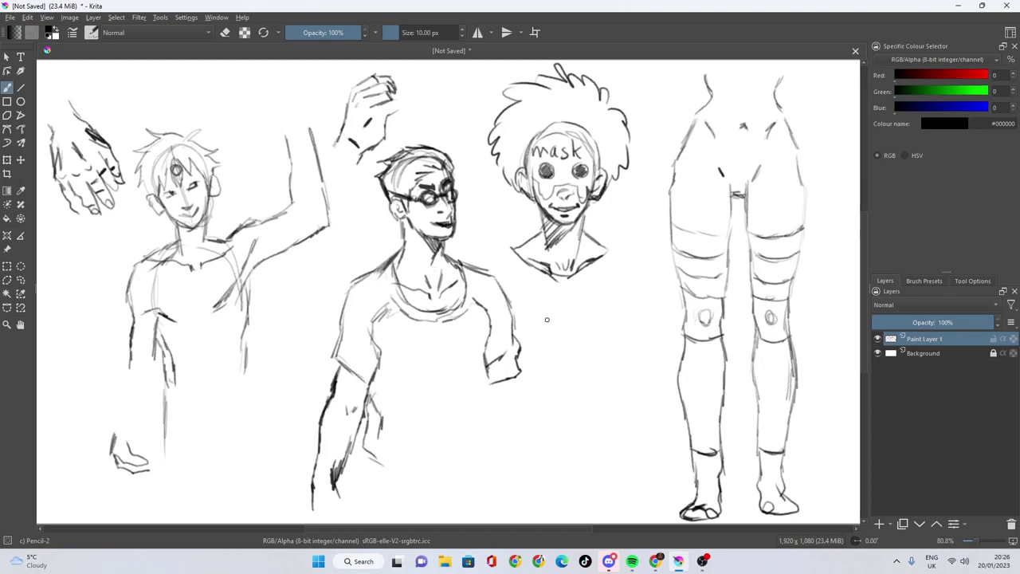
mouse_move(474, 362)
left_mouse_down()
mouse_move(511, 269)
mouse_move(488, 295)
mouse_move(496, 364)
mouse_move(537, 253)
mouse_move(506, 263)
mouse_move(495, 298)
mouse_move(511, 252)
mouse_move(599, 248)
mouse_move(620, 292)
left_mouse_up()
mouse_move(615, 257)
left_mouse_down()
mouse_move(640, 332)
mouse_move(625, 403)
left_mouse_up()
left_click_drag(491, 329, 506, 407)
mouse_move(494, 357)
left_mouse_down()
mouse_move(502, 406)
mouse_move(533, 396)
mouse_move(520, 395)
mouse_move(616, 405)
mouse_move(625, 399)
mouse_move(592, 408)
mouse_move(631, 383)
left_mouse_up()
Join the glasses man's shoulder to the masked figure and add his collar, chest and sleeve lines.
left_click_drag(511, 250, 460, 274)
left_click_drag(465, 276, 445, 382)
left_click_drag(482, 315, 489, 345)
left_click_drag(486, 321, 493, 346)
left_click_drag(653, 309, 640, 342)
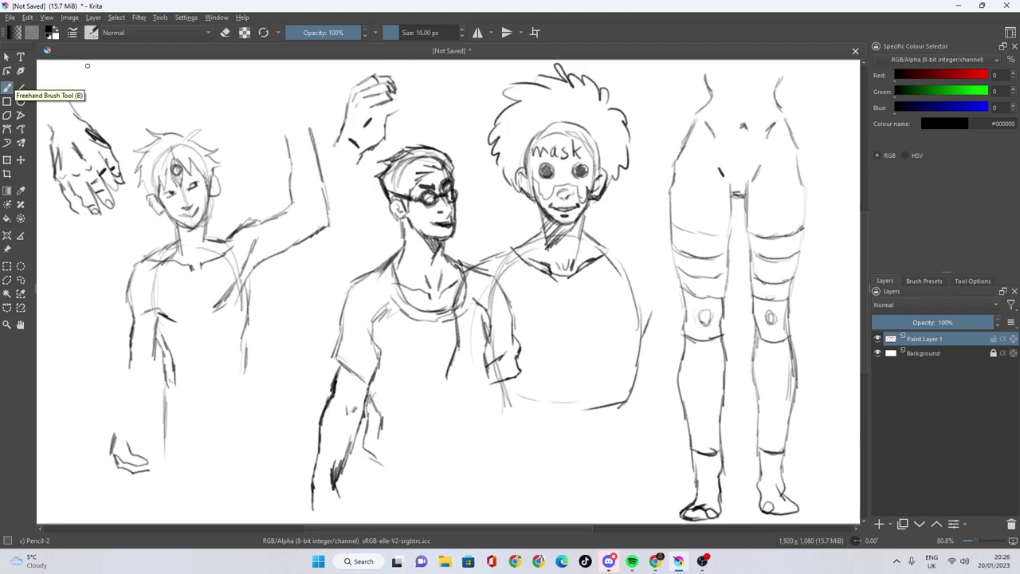
Save the sketch sheet as random.kra.
left_click(10, 18)
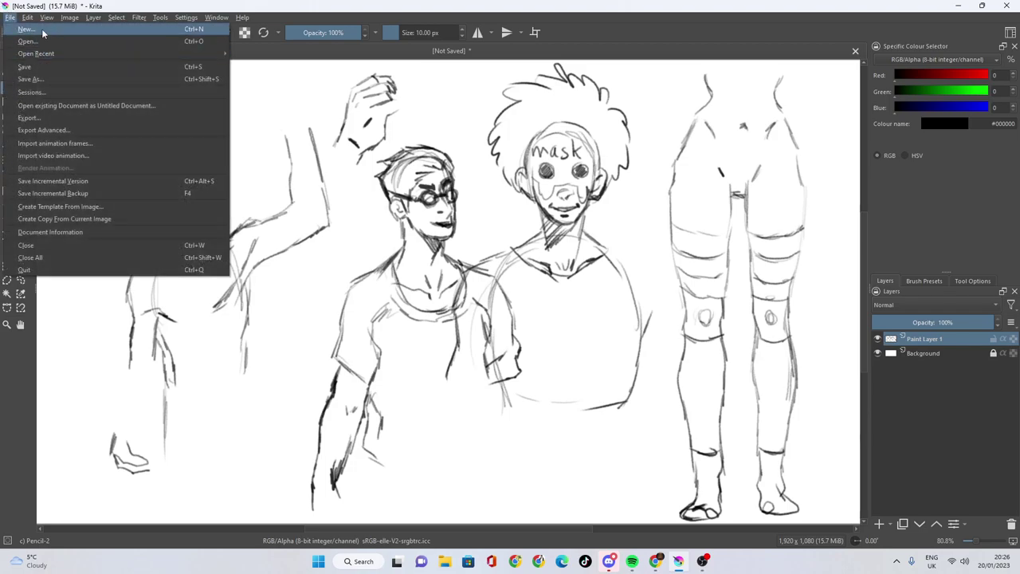
left_click(32, 68)
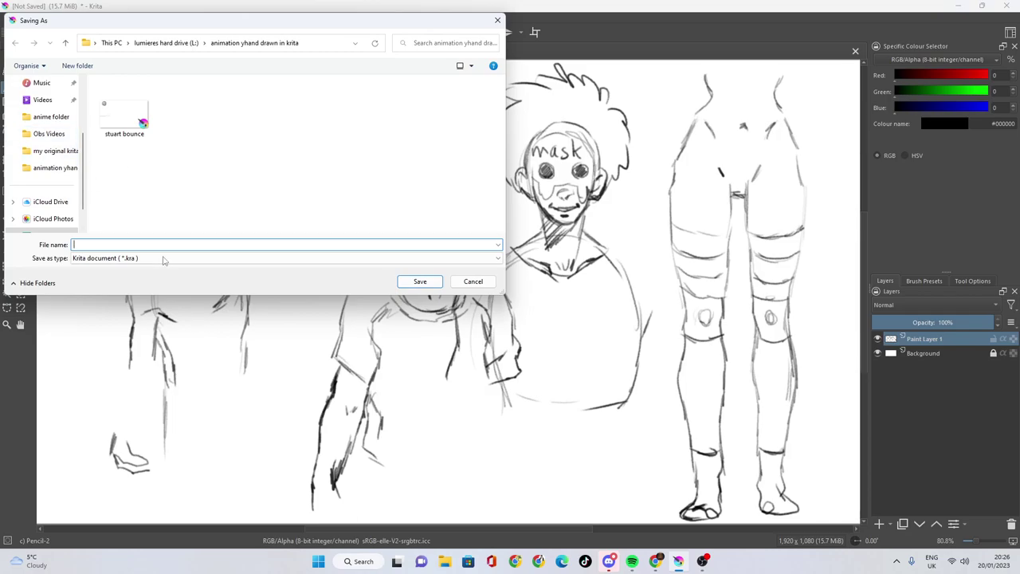
type("andom")
key("Return")
Save a JPEG copy named random with the default quality settings, then close Krita.
left_click(8, 19)
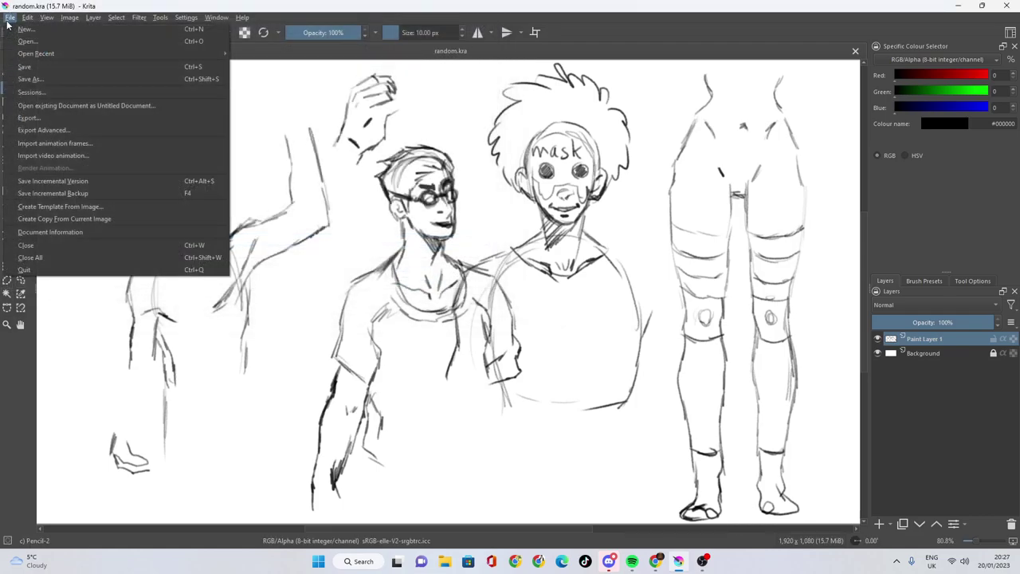
left_click(25, 82)
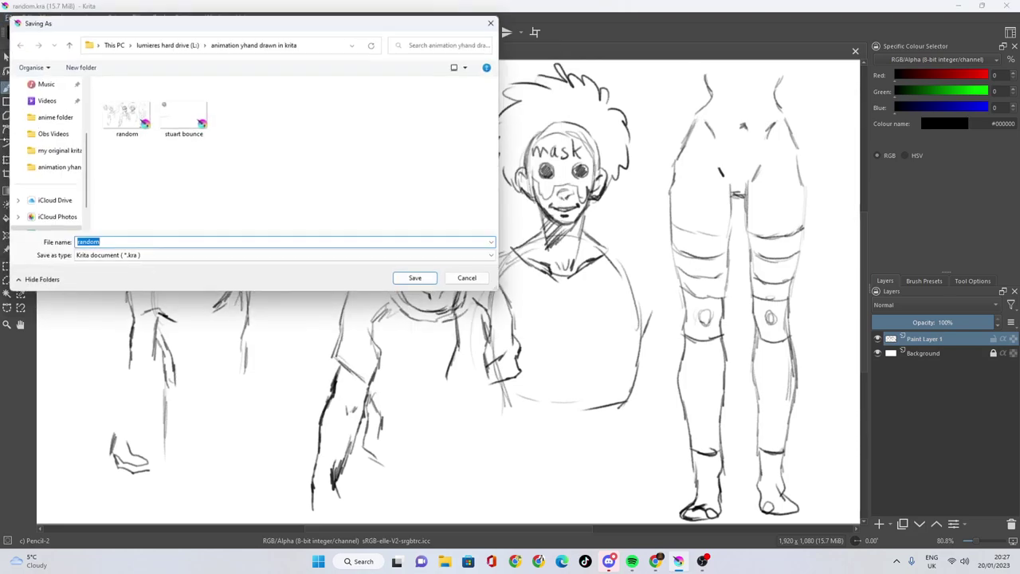
left_click(157, 259)
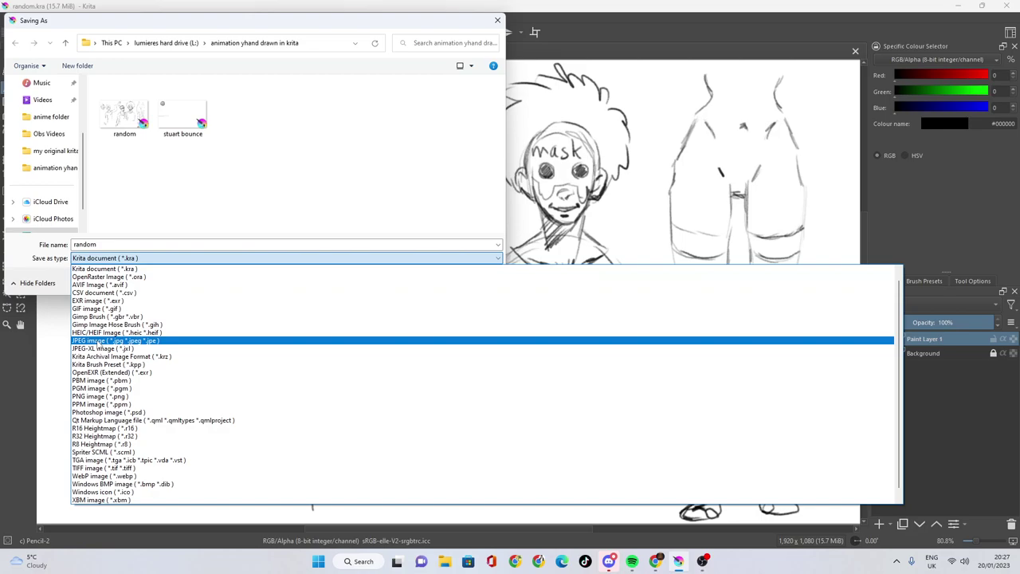
left_click(100, 341)
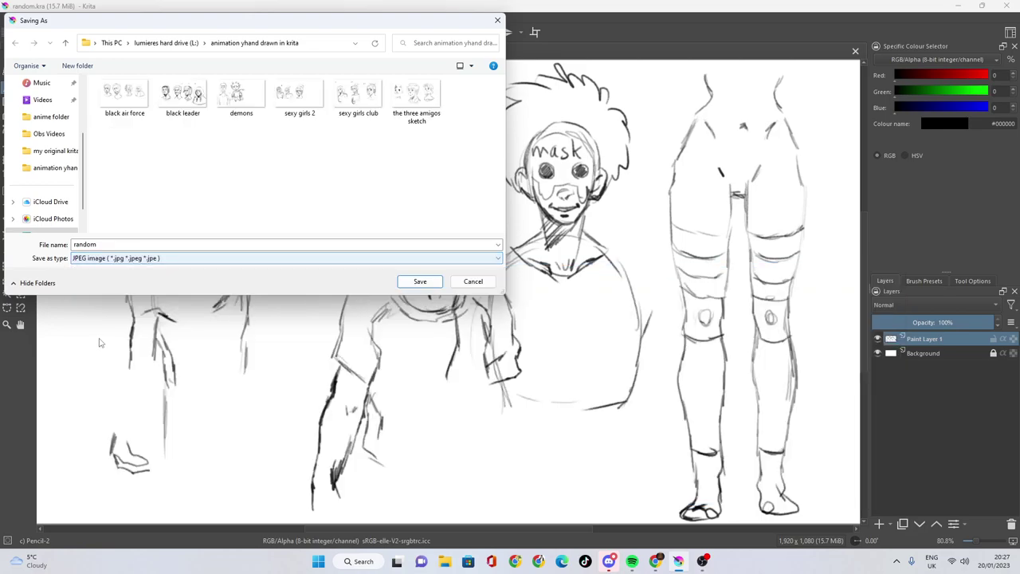
left_click(414, 282)
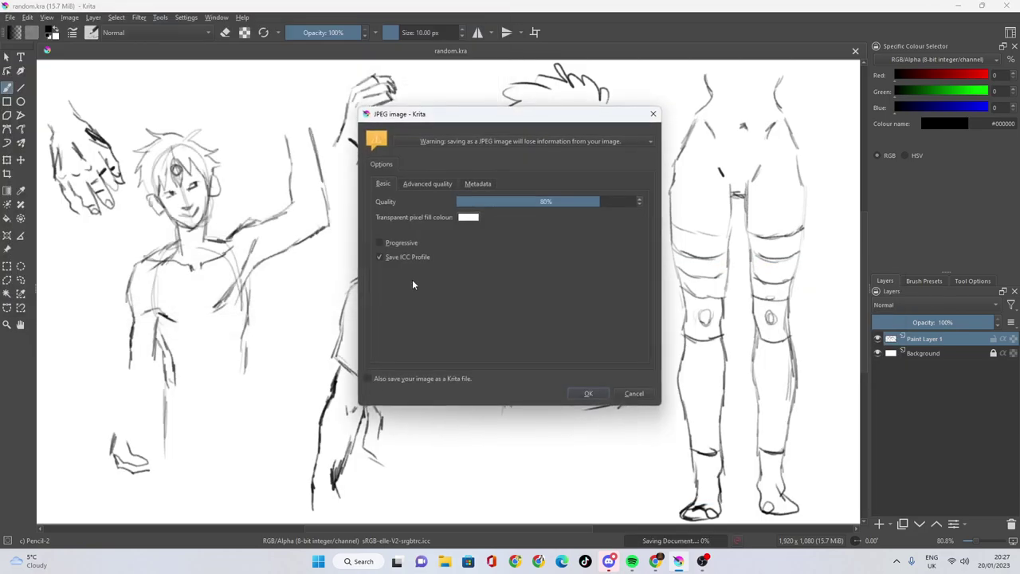
left_click(590, 395)
left_click(1007, 5)
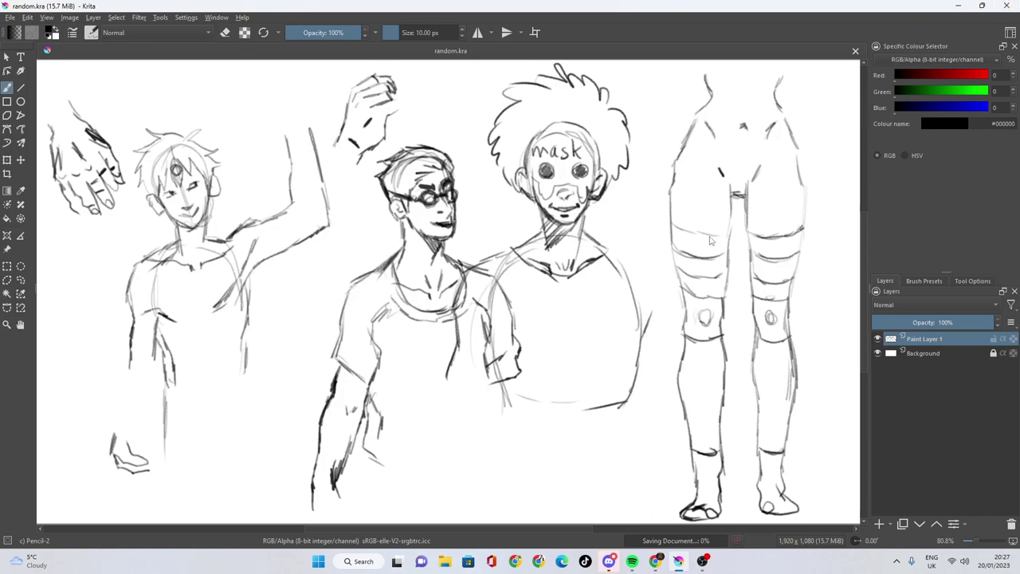